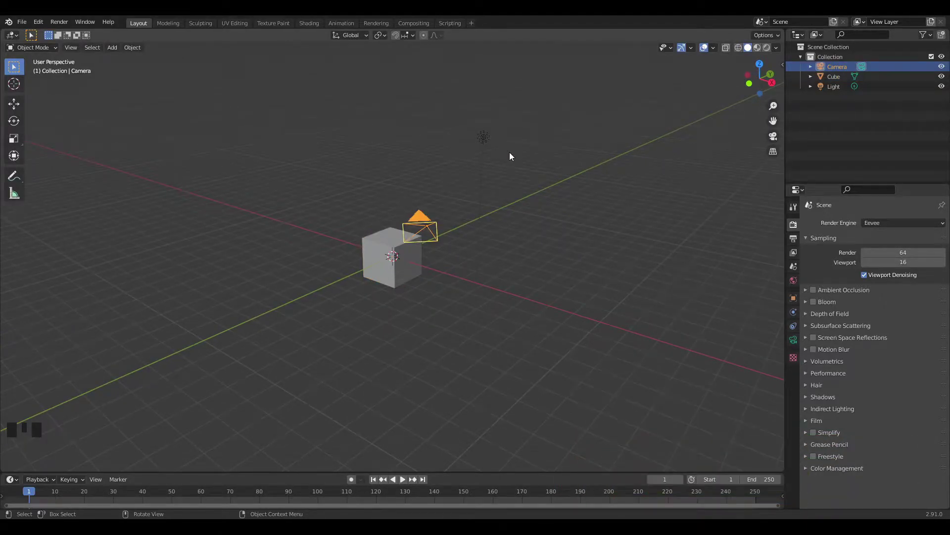
Select the default camera and light together
{"action": "left_click", "coordinate": [475, 137], "text": "shift"}
Delete the camera and light, then switch to the front orthographic view
{"action": "key", "text": "x"}
{"action": "left_click", "coordinate": [477, 135]}
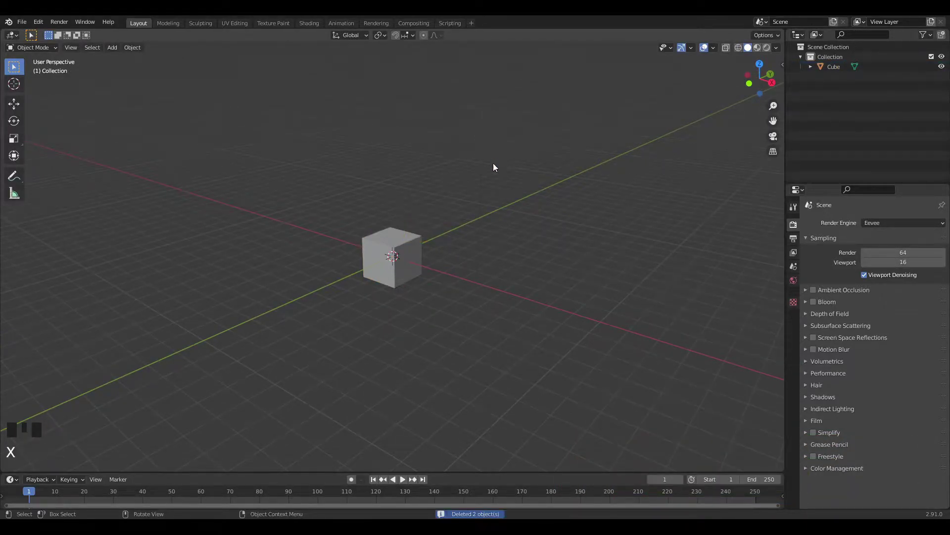
{"action": "middle_click_drag", "start_coordinate": [494, 164], "coordinate": [492, 224]}
{"action": "key", "text": "KP_1"}
Move the cube left along the X axis, away from the origin
{"action": "scroll", "coordinate": [477, 208], "scroll_direction": "up", "scroll_amount": 5}
{"action": "left_click", "coordinate": [448, 274]}
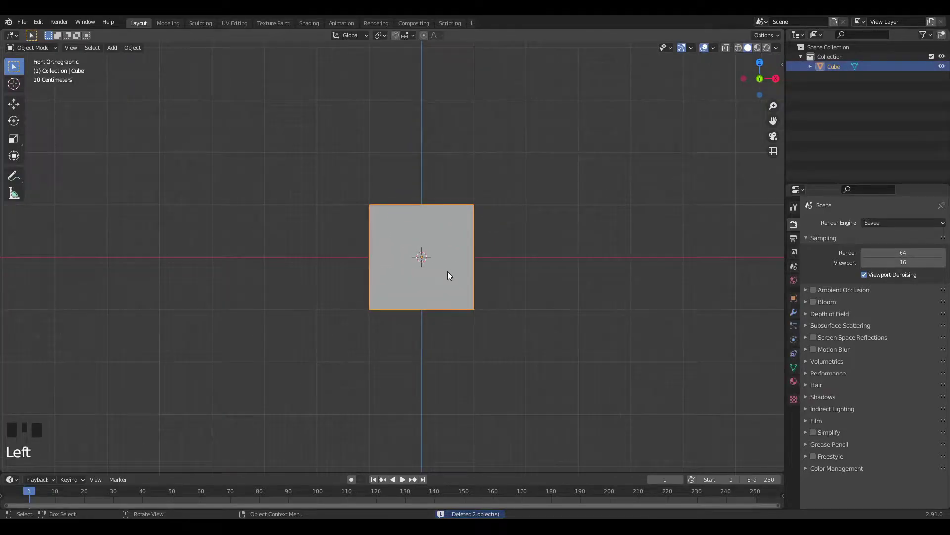
{"action": "scroll", "coordinate": [525, 268], "scroll_direction": "down", "scroll_amount": 3}
{"action": "key", "text": "g"}
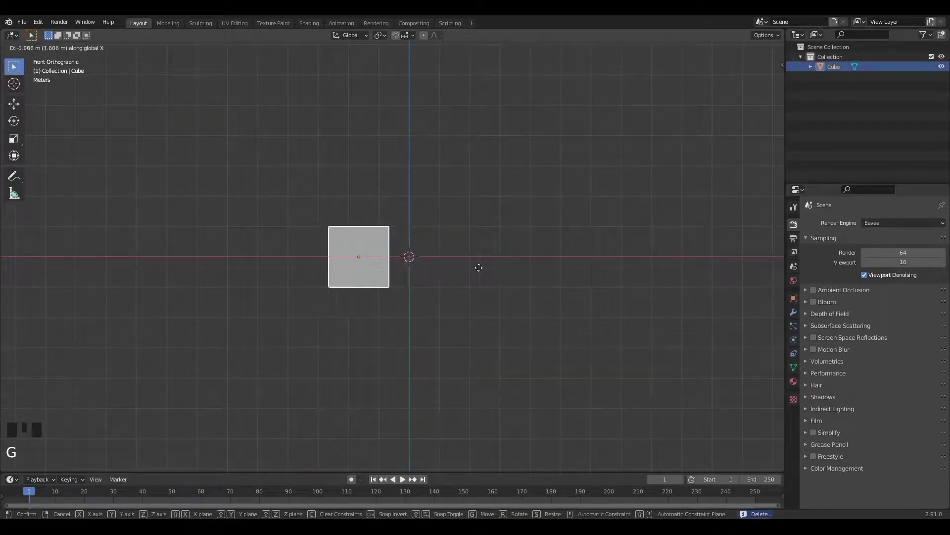
{"action": "left_click", "coordinate": [308, 264]}
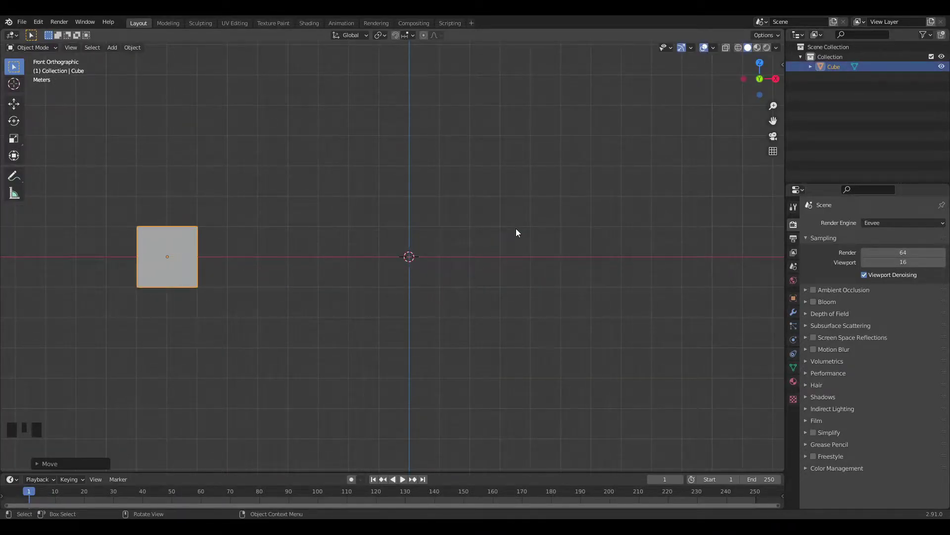
{"action": "key", "text": "shift+a"}
Add a Path curve and, in Edit Mode, raise its end point
{"action": "mouse_move", "coordinate": [489, 239]}
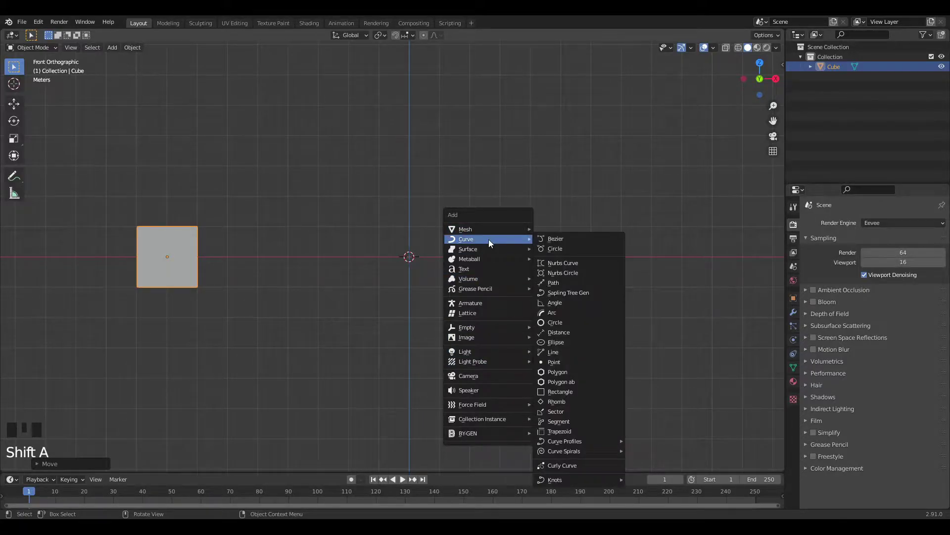
{"action": "left_click", "coordinate": [563, 282]}
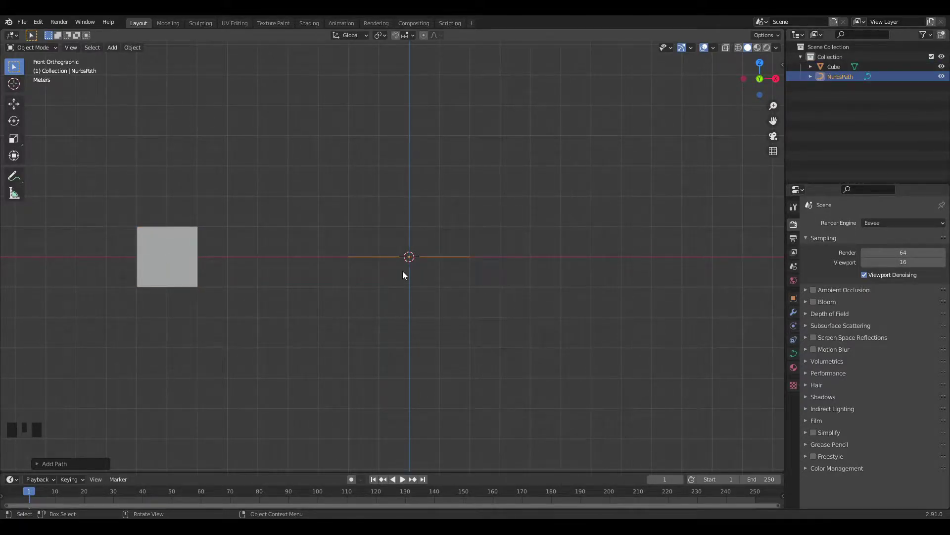
{"action": "key", "text": "Tab"}
{"action": "key", "text": "g"}
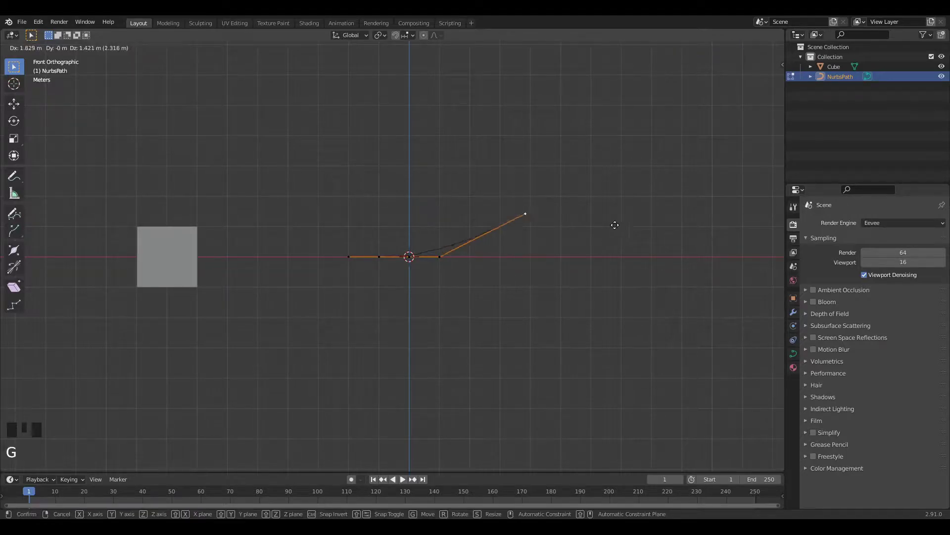
{"action": "left_click", "coordinate": [651, 165]}
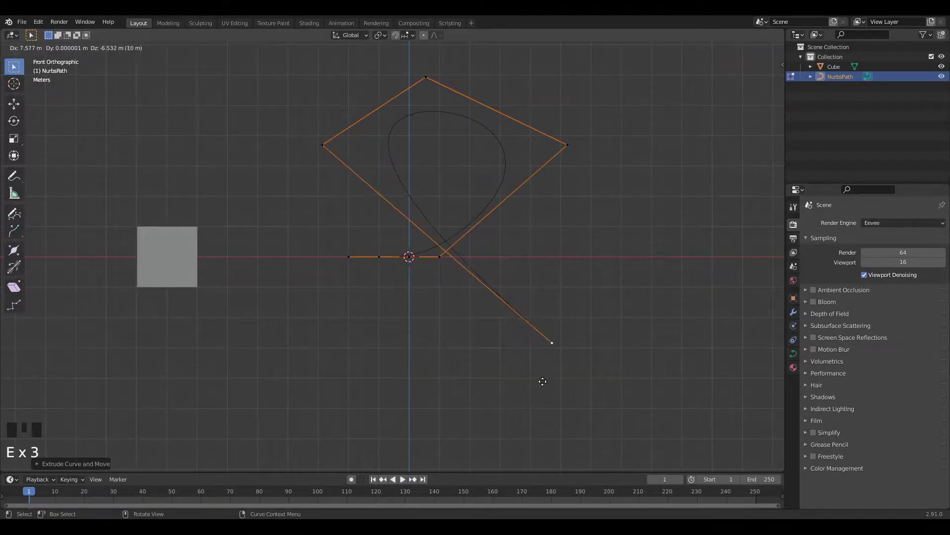
Extrude a new point and pull the curve's points up-left and down-left
{"action": "key", "text": "e"}
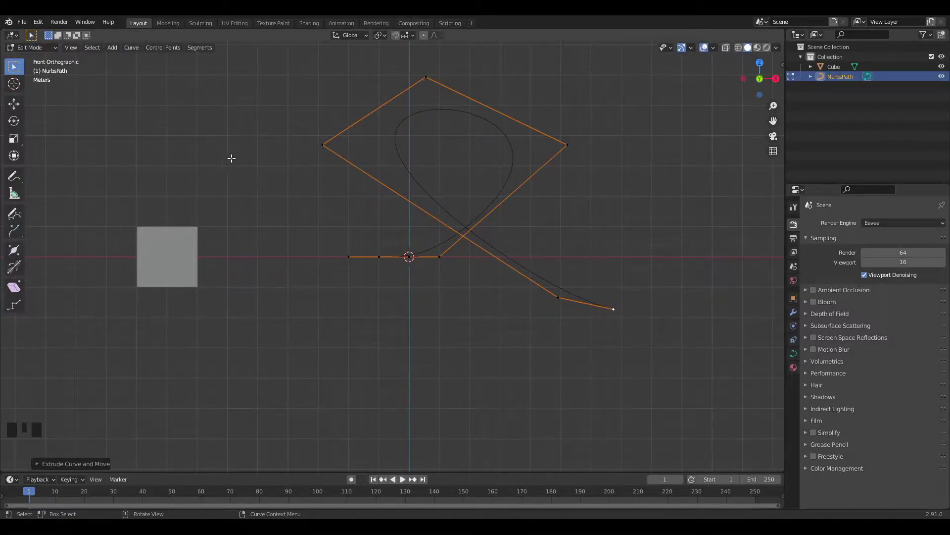
{"action": "key", "text": "g"}
{"action": "left_click", "coordinate": [307, 135]}
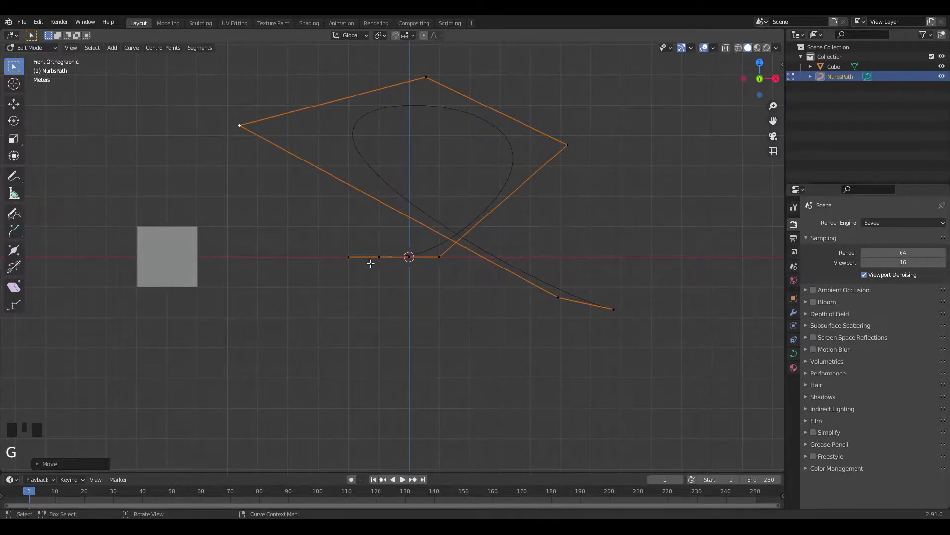
{"action": "key", "text": "g"}
{"action": "left_click", "coordinate": [246, 261]}
{"action": "left_click", "coordinate": [380, 256]}
{"action": "key", "text": "g"}
{"action": "left_click", "coordinate": [356, 274]}
In perspective, shift the end point along Y, lower it, and raise a control point
{"action": "middle_click_drag", "start_coordinate": [432, 229], "coordinate": [534, 231]}
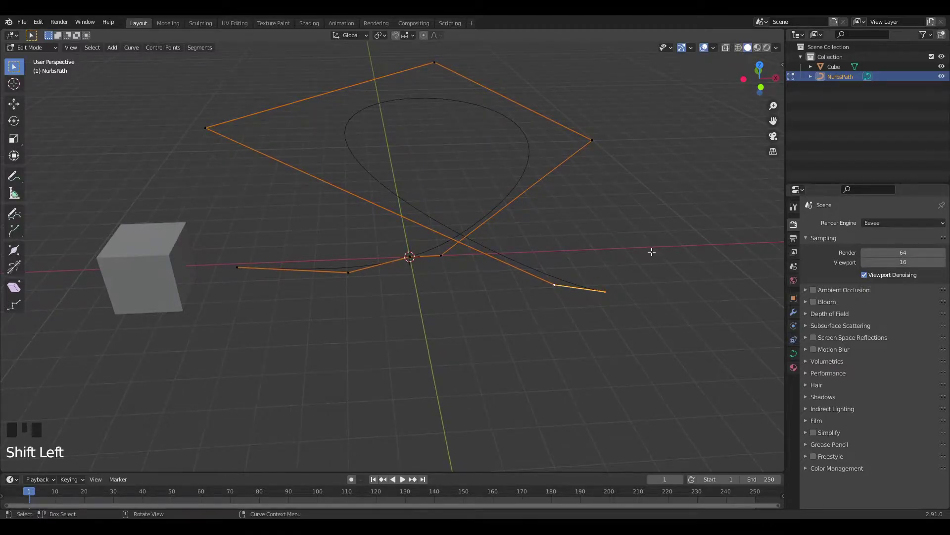
{"action": "key", "text": "g"}
{"action": "left_click", "coordinate": [648, 351]}
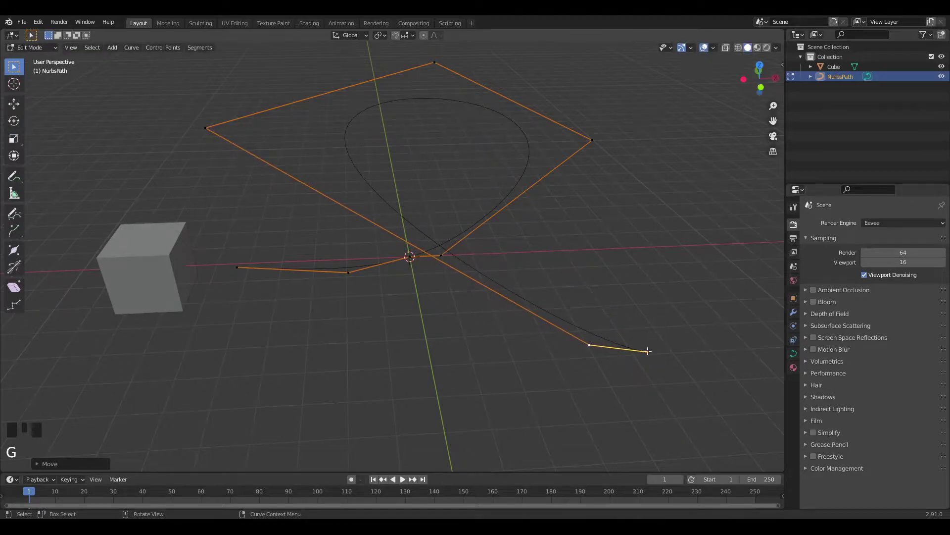
{"action": "key", "text": "g"}
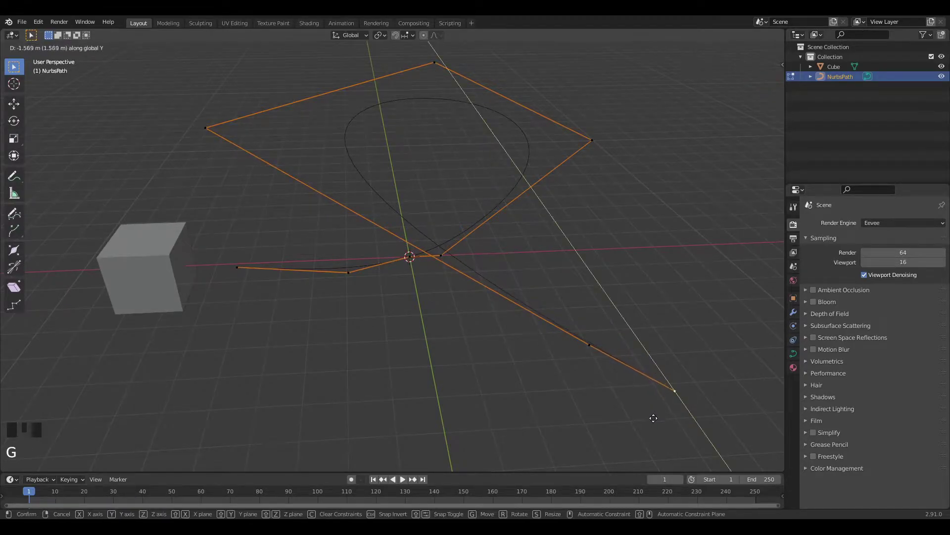
{"action": "left_click", "coordinate": [655, 416]}
{"action": "middle_click_drag", "start_coordinate": [613, 146], "coordinate": [590, 178]}
{"action": "scroll", "coordinate": [461, 194], "scroll_direction": "down", "scroll_amount": 6}
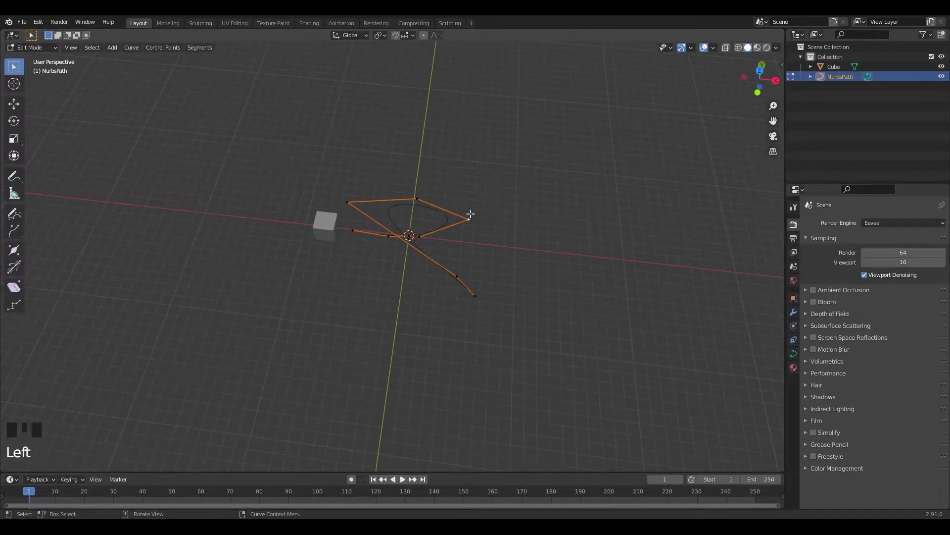
{"action": "key", "text": "g"}
{"action": "left_click", "coordinate": [449, 198]}
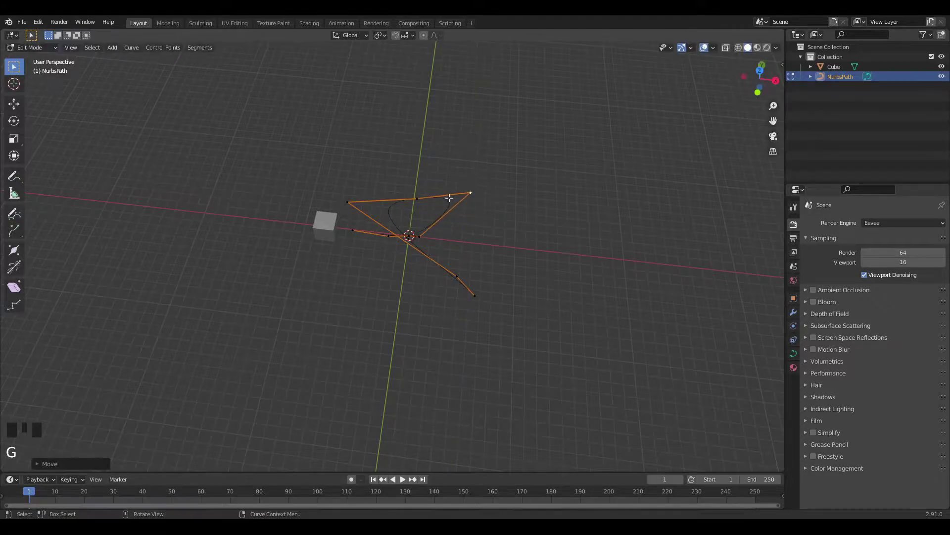
Nudge a control point up and left to close the self-crossing loop, then return to Object Mode
{"action": "right_click", "coordinate": [423, 196]}
{"action": "left_click", "coordinate": [657, 173]}
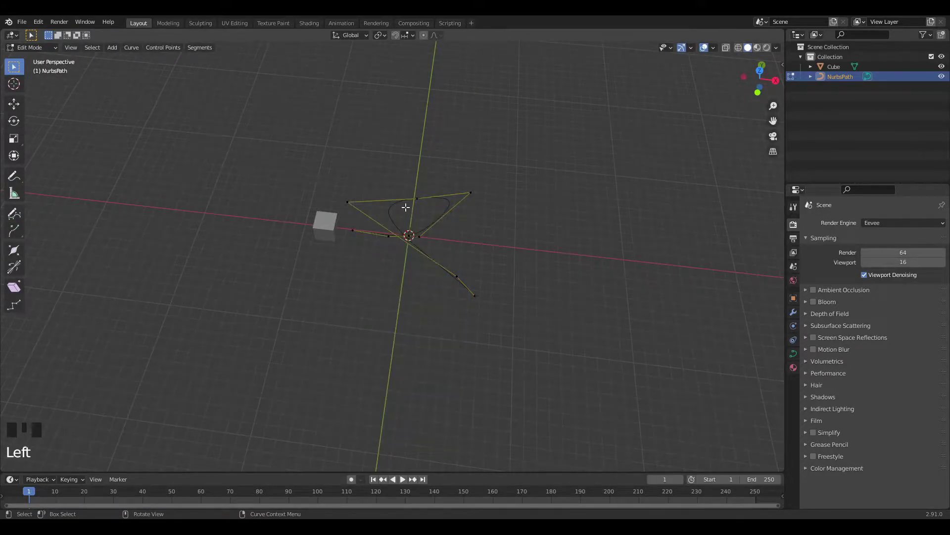
{"action": "key", "text": "g"}
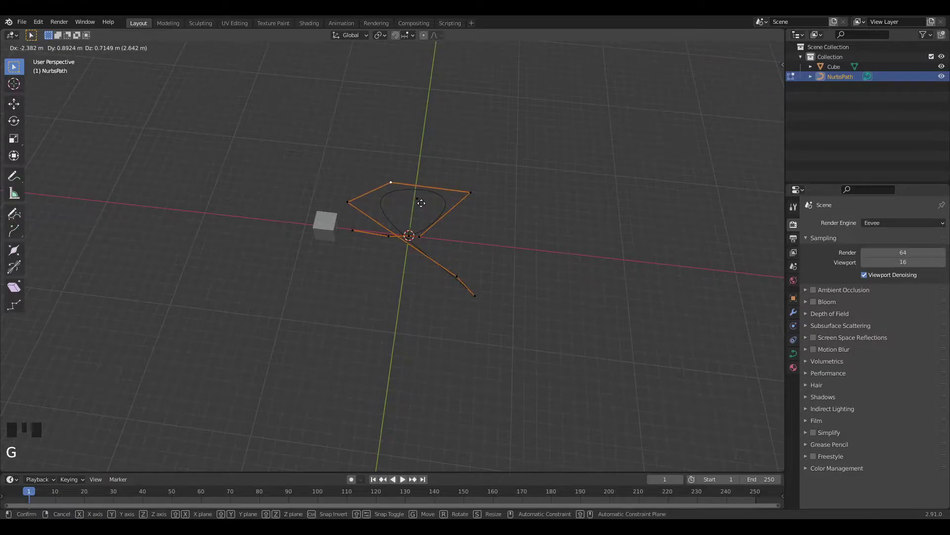
{"action": "left_click", "coordinate": [447, 203]}
{"action": "mouse_move", "coordinate": [447, 203]}
{"action": "middle_mouse_down"}
{"action": "mouse_move", "coordinate": [493, 187]}
{"action": "mouse_move", "coordinate": [453, 186]}
{"action": "middle_mouse_up"}
{"action": "key", "text": "x"}
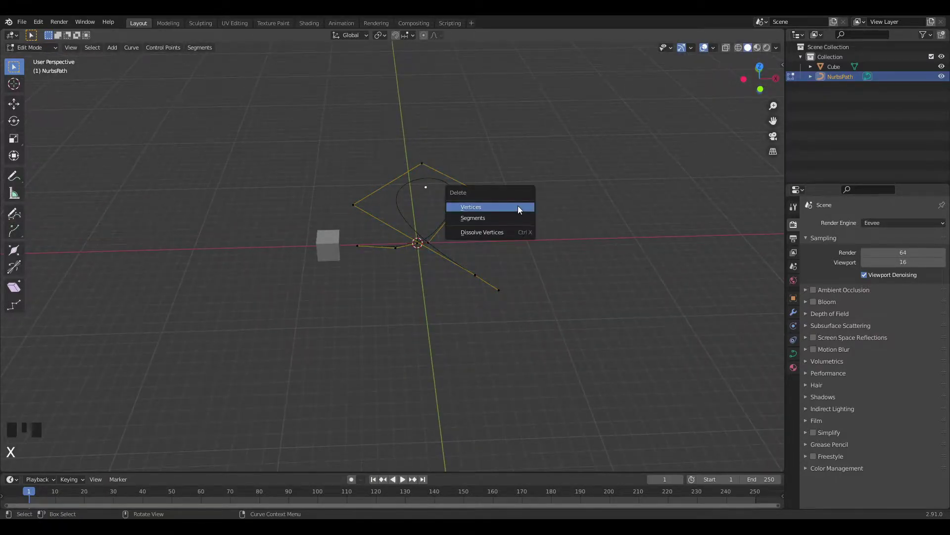
{"action": "key", "text": "Escape"}
{"action": "key", "text": "Tab"}
{"action": "middle_click_drag", "start_coordinate": [527, 220], "coordinate": [534, 186]}
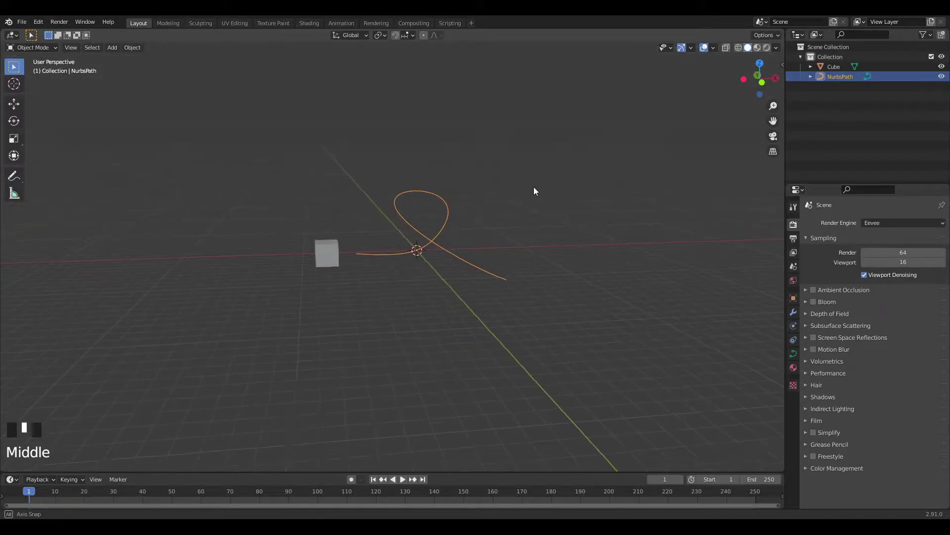
Add a 1000-particle system to the cube and play the animation to watch particles fall
{"action": "key", "text": "KP_1"}
{"action": "scroll", "coordinate": [533, 187], "scroll_direction": "up", "scroll_amount": 8}
{"action": "scroll", "coordinate": [508, 286], "scroll_direction": "down", "scroll_amount": 2}
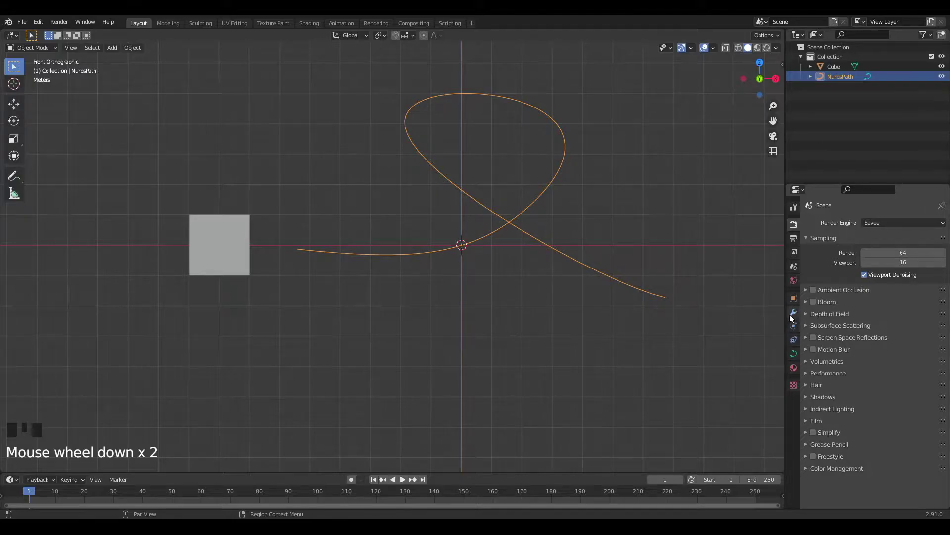
{"action": "left_click", "coordinate": [230, 216]}
{"action": "left_click", "coordinate": [794, 337]}
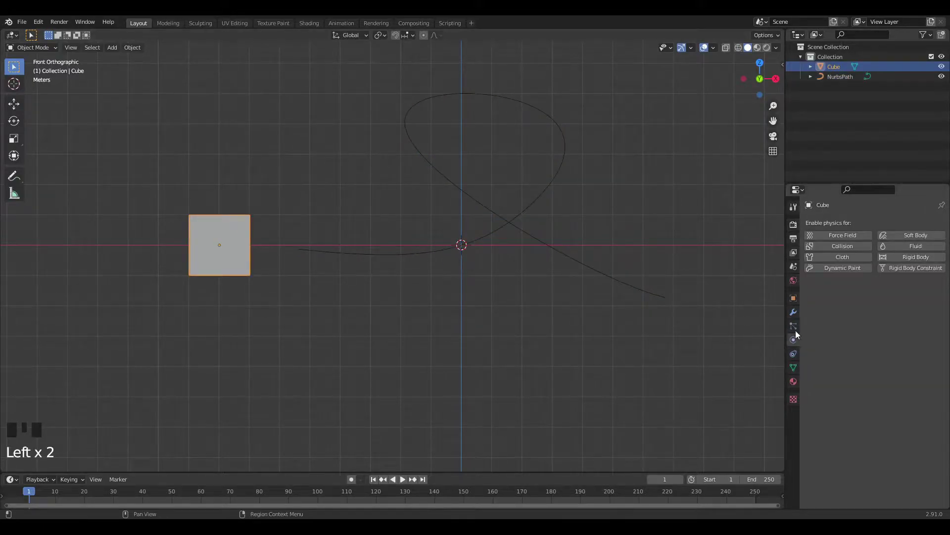
{"action": "left_click", "coordinate": [793, 325]}
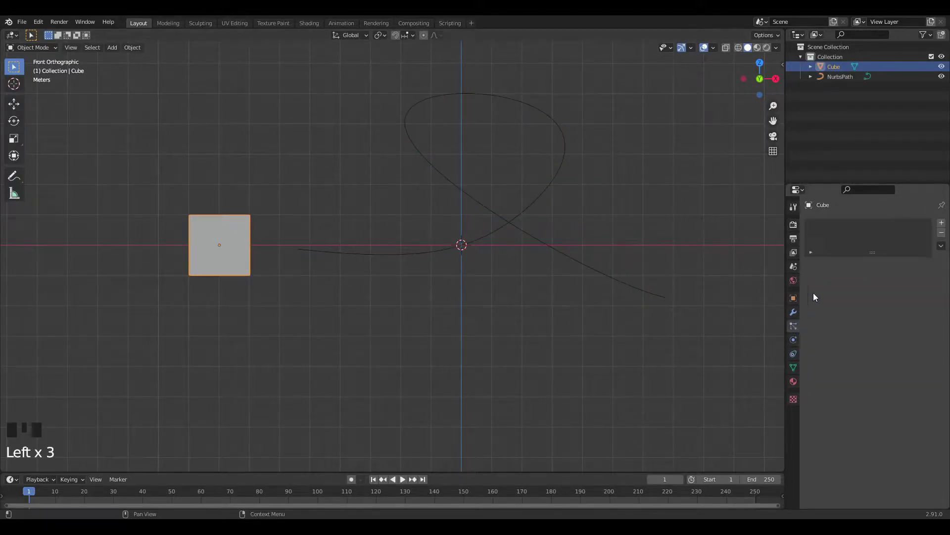
{"action": "left_click", "coordinate": [940, 223]}
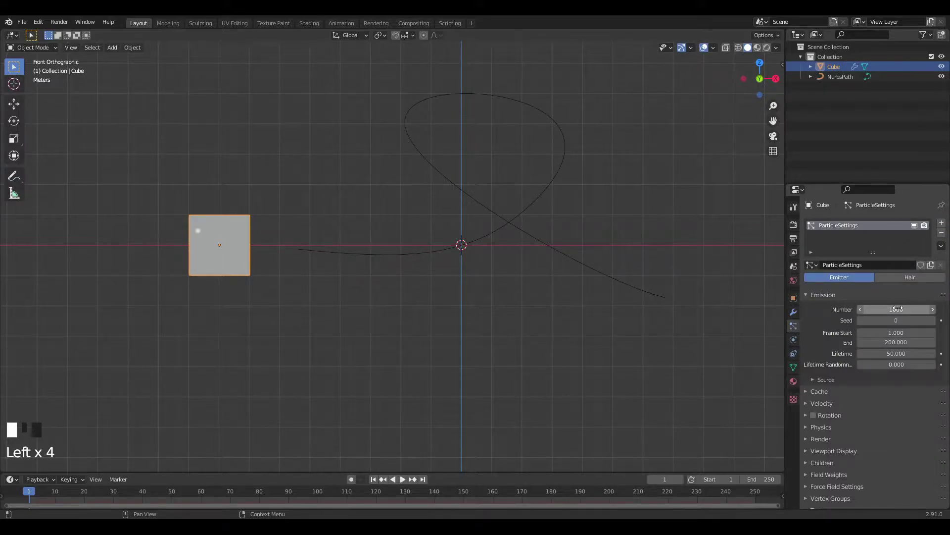
{"action": "key", "text": "space"}
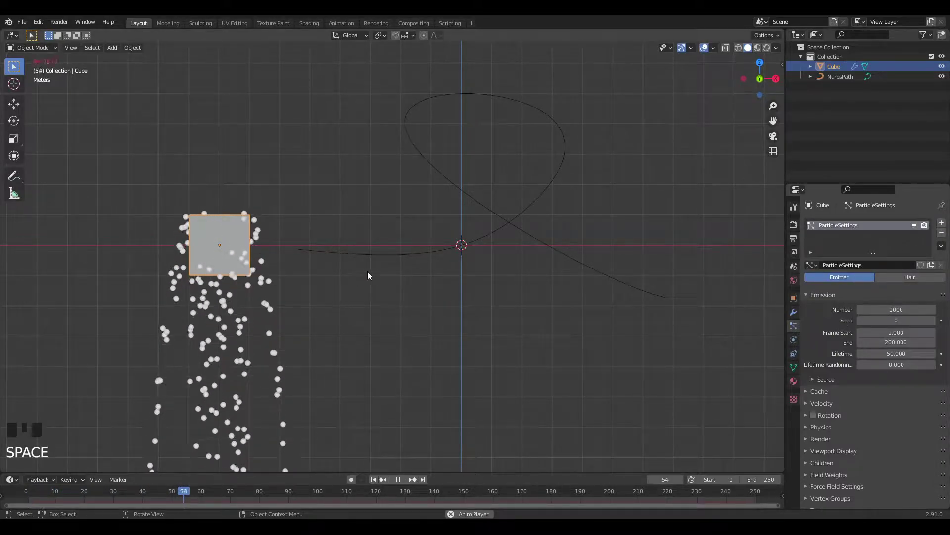
{"action": "left_click", "coordinate": [436, 254]}
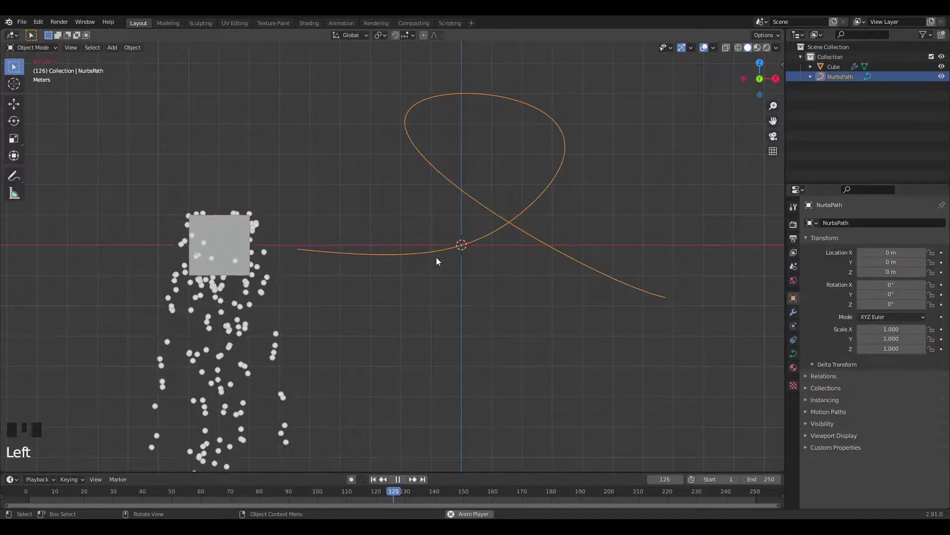
Turn the path into a Curve Guide force field
{"action": "left_click", "coordinate": [792, 327]}
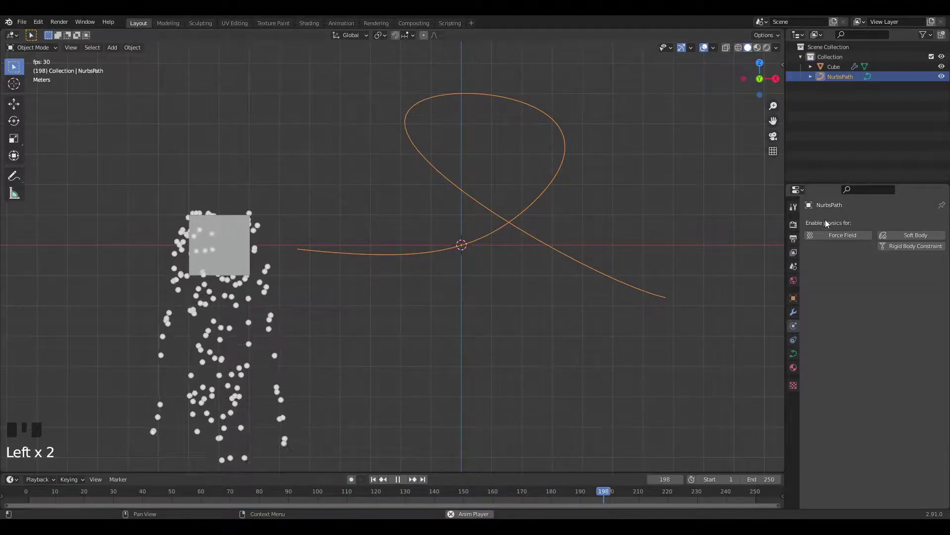
{"action": "left_click", "coordinate": [825, 236]}
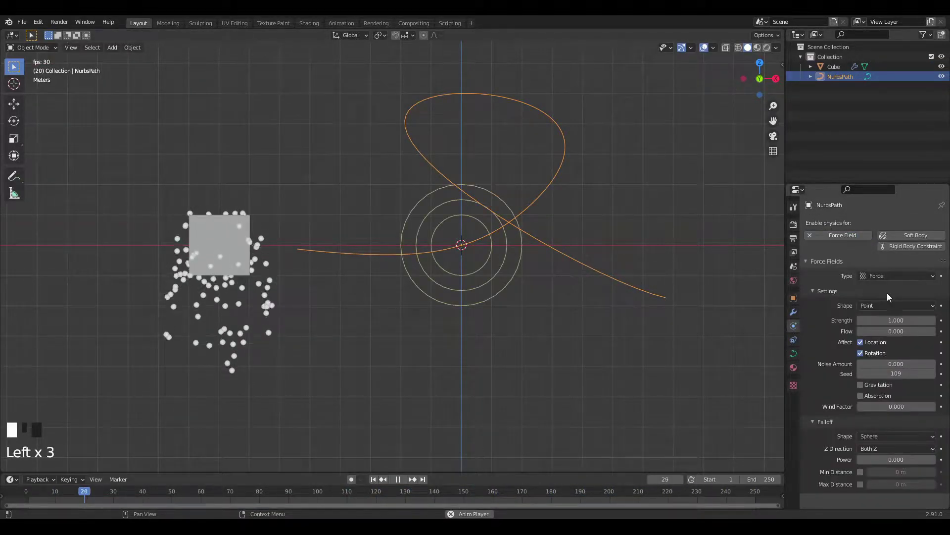
{"action": "left_click", "coordinate": [878, 278]}
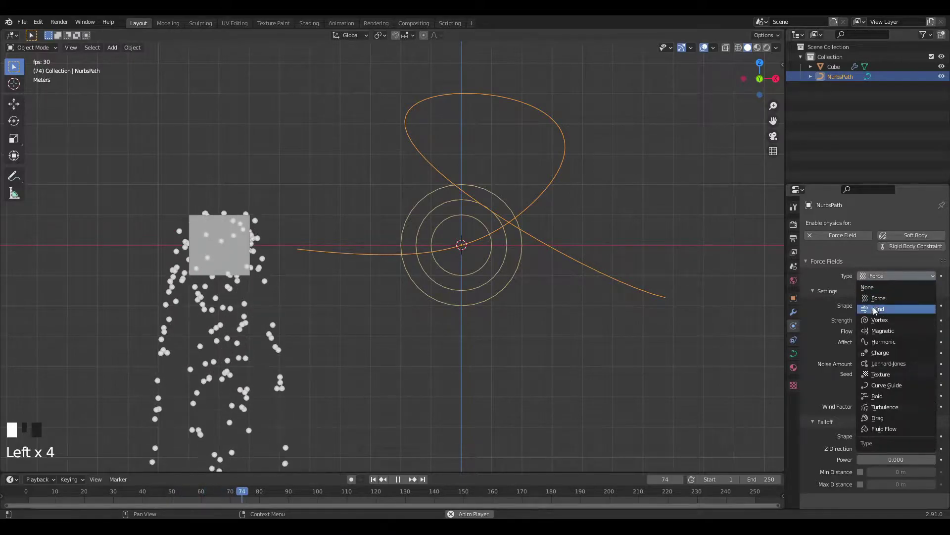
{"action": "left_click", "coordinate": [882, 385]}
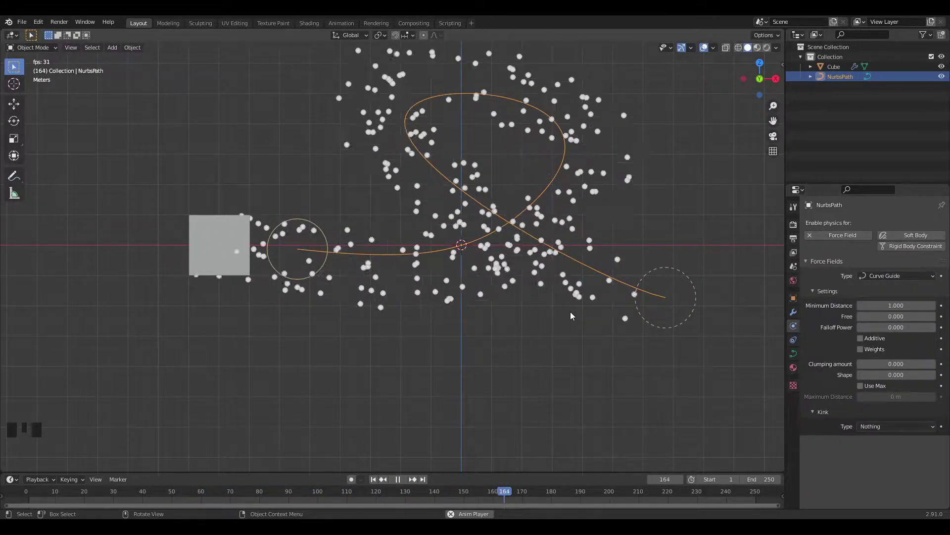
Set the curve guide's kink to Braid with frequency 4.2 and amplitude 4.5
{"action": "left_click", "coordinate": [882, 426]}
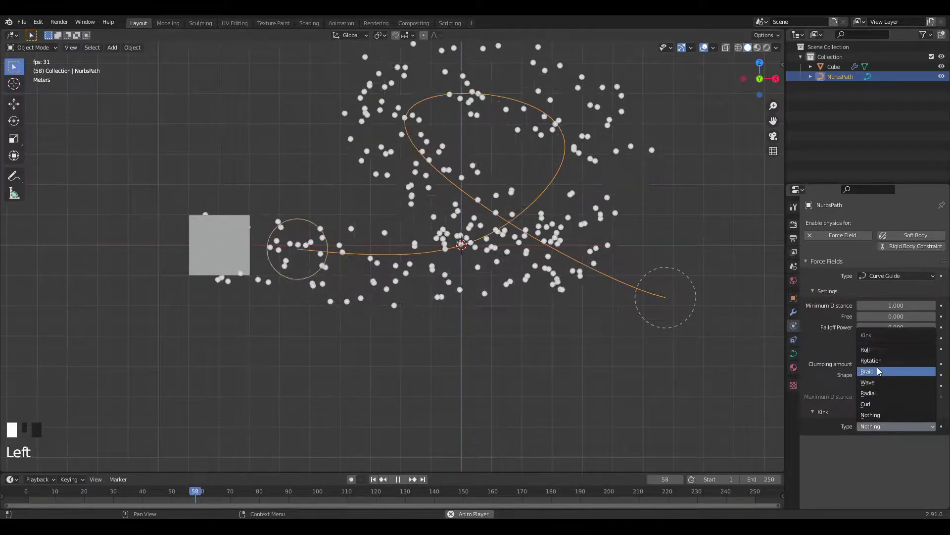
{"action": "left_click", "coordinate": [870, 372]}
{"action": "left_click_drag", "start_coordinate": [897, 449], "coordinate": [921, 460]}
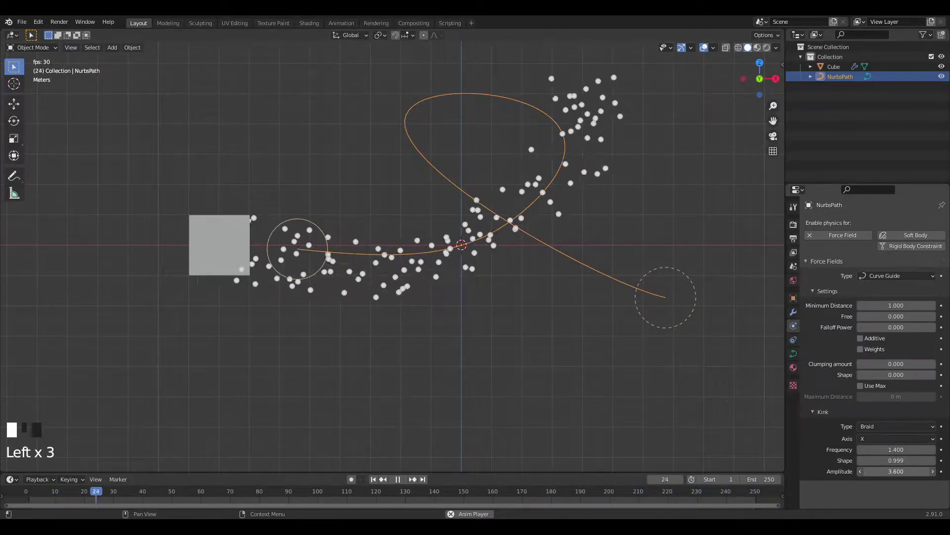
{"action": "left_click_drag", "start_coordinate": [881, 471], "coordinate": [917, 449]}
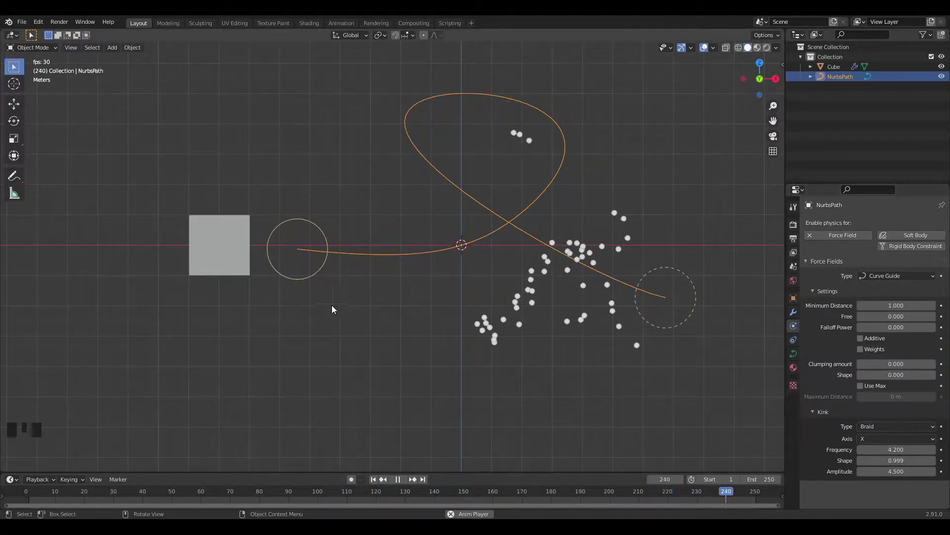
{"action": "left_click", "coordinate": [223, 253]}
Scale the cube up and move it to the left
{"action": "key", "text": "s"}
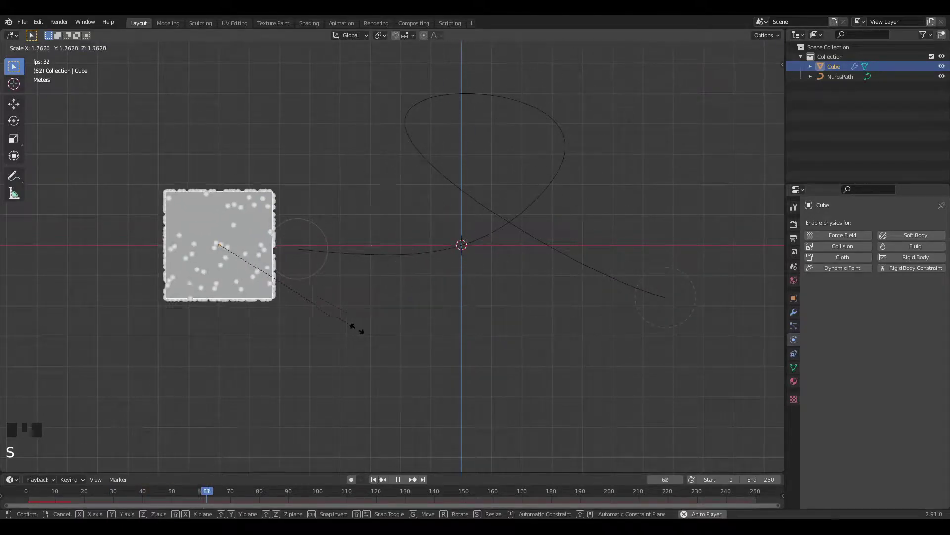
{"action": "left_click", "coordinate": [381, 331]}
{"action": "key", "text": "g"}
{"action": "left_click", "coordinate": [429, 345]}
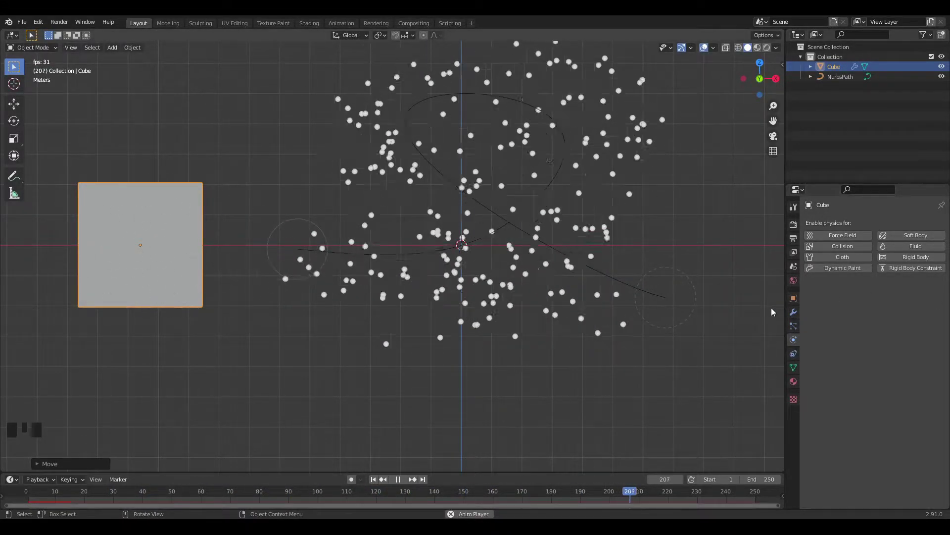
Set the cube's particle emission Number to 50000
{"action": "left_click", "coordinate": [794, 312]}
{"action": "left_click", "coordinate": [793, 326]}
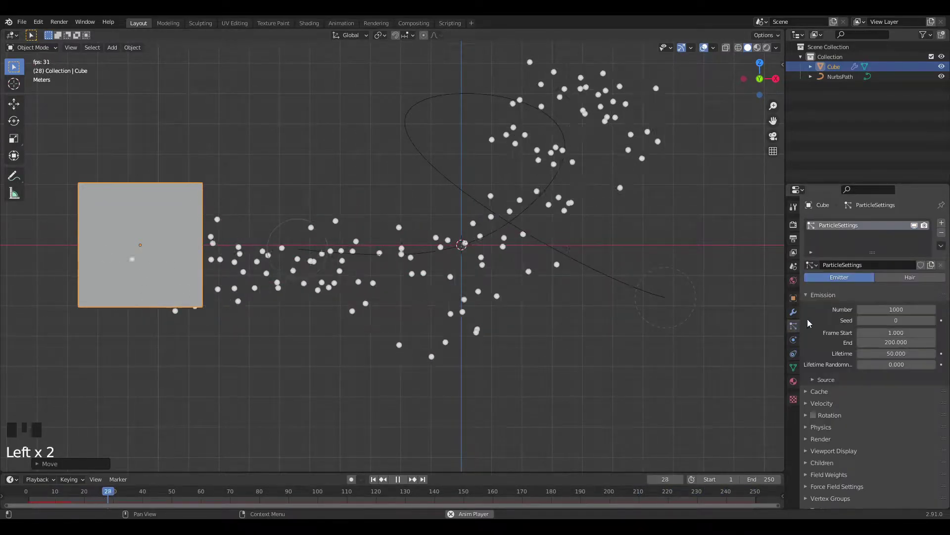
{"action": "left_click", "coordinate": [879, 308]}
{"action": "key", "text": "BackSpace"}
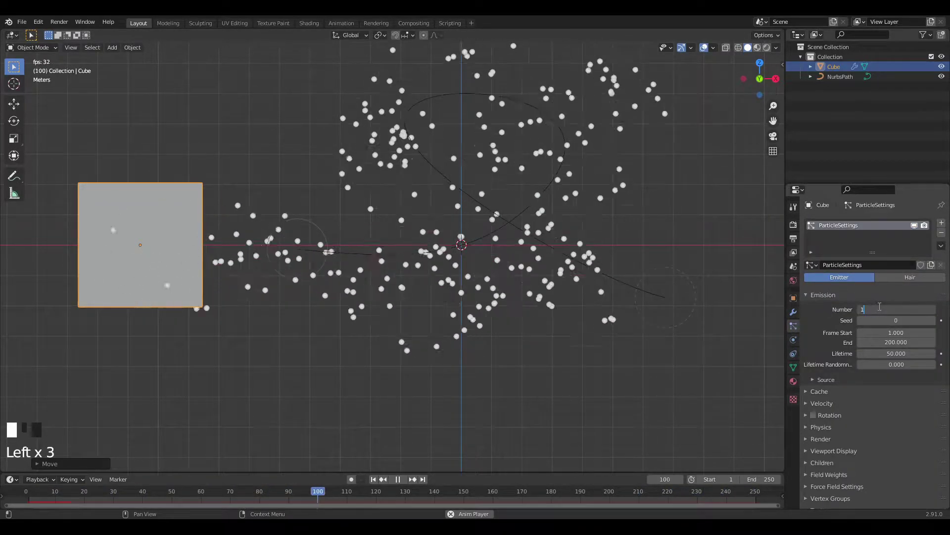
{"action": "type", "text": "5000"}
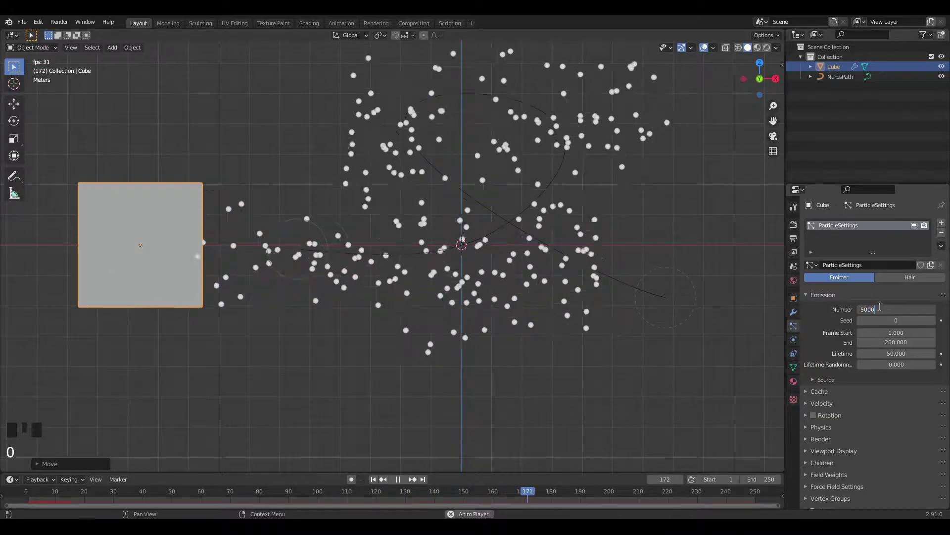
{"action": "type", "text": "0"}
{"action": "key", "text": "Return"}
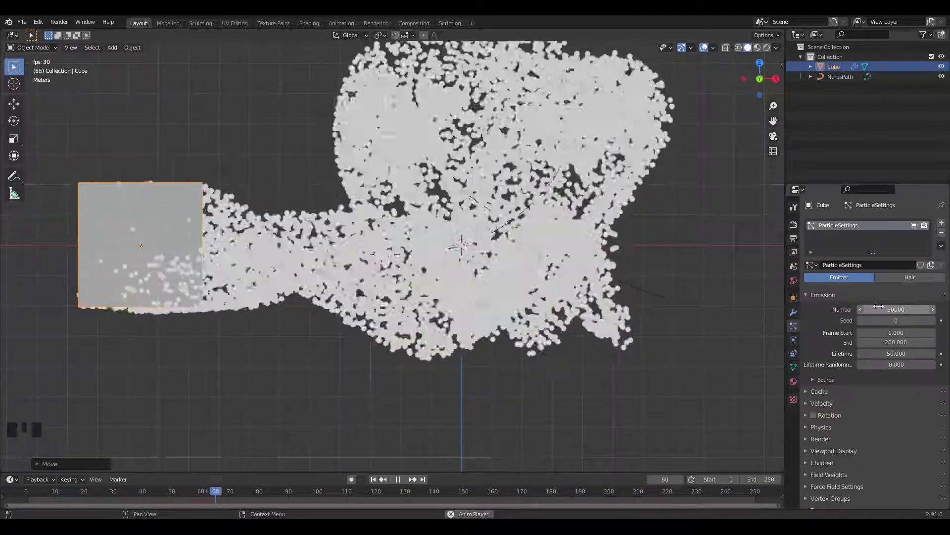
Set the scene end frame to 240 and the particle lifetime to 160 frames
{"action": "left_click", "coordinate": [763, 479]}
{"action": "type", "text": "2"}
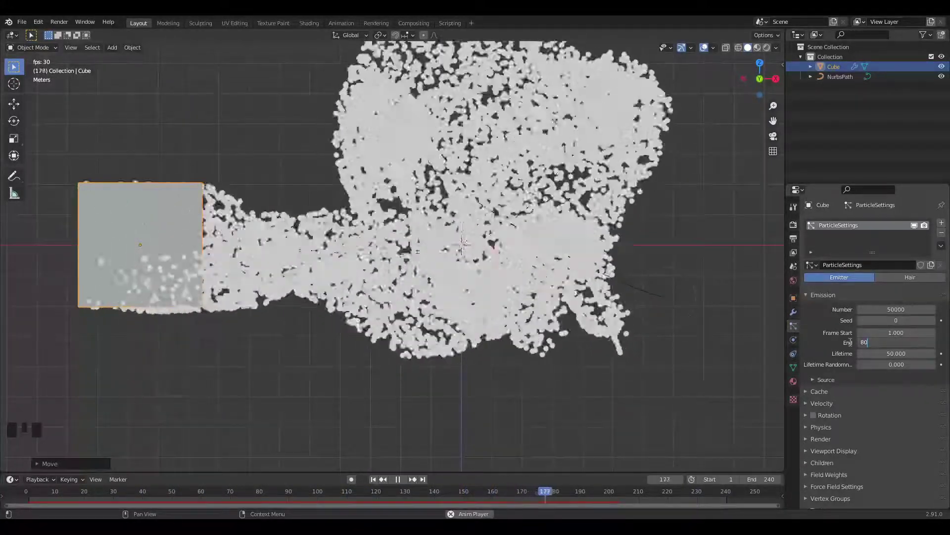
{"action": "left_click", "coordinate": [884, 353]}
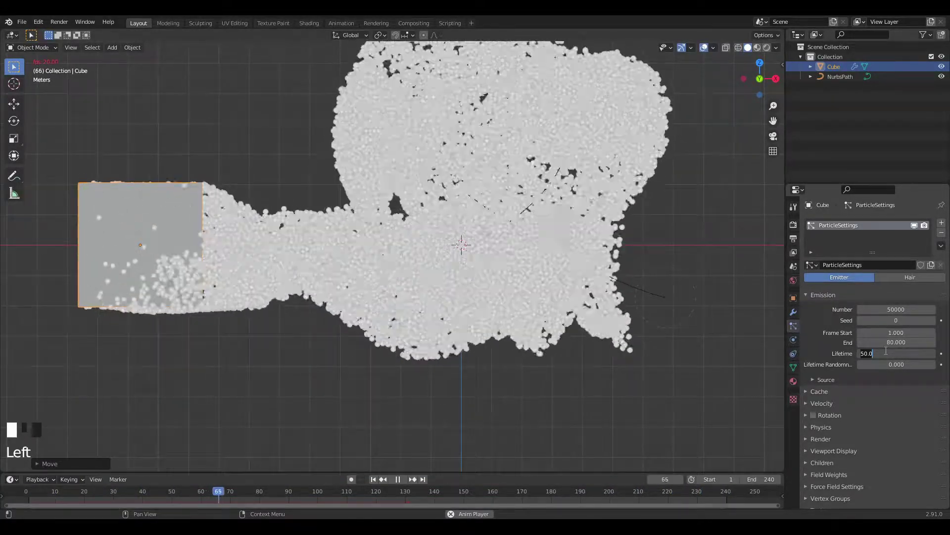
{"action": "type", "text": "160"}
{"action": "key", "text": "Return"}
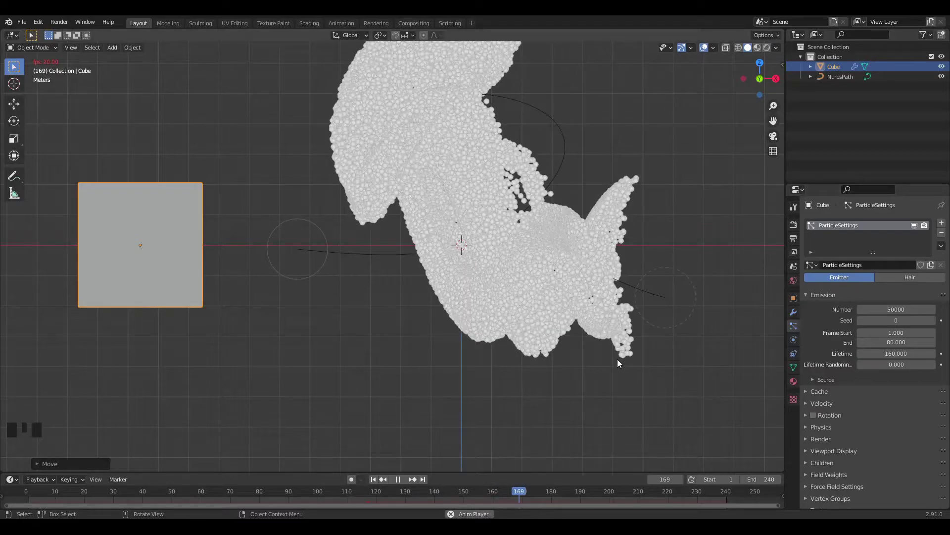
{"action": "scroll", "coordinate": [500, 271], "scroll_direction": "down", "scroll_amount": 1}
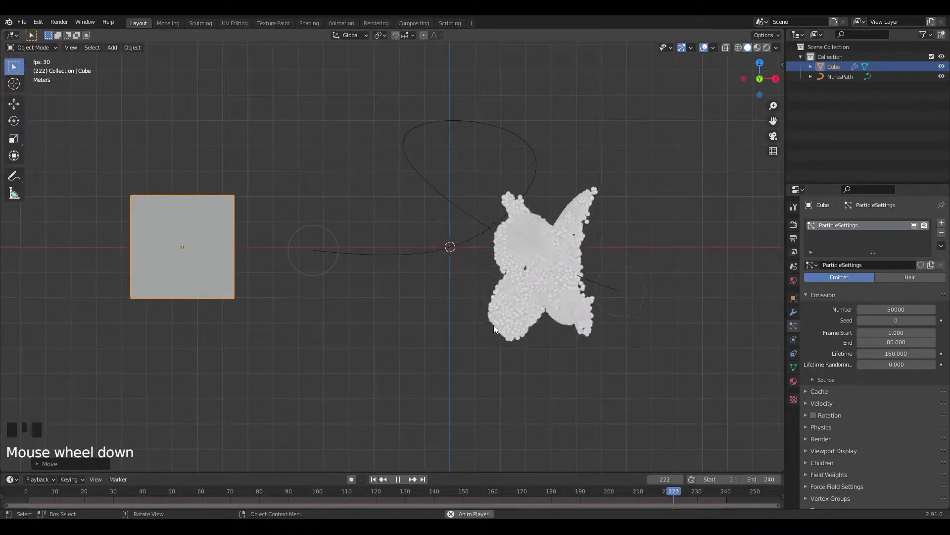
{"action": "key", "text": "shift+a"}
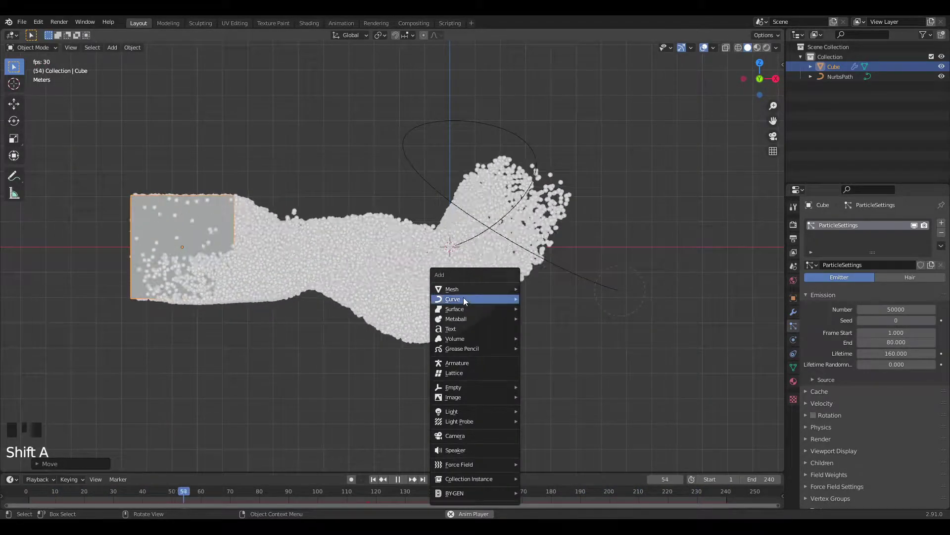
Add an icosphere and move it along X to the left of the cube
{"action": "mouse_move", "coordinate": [480, 287]}
{"action": "left_click", "coordinate": [543, 58]}
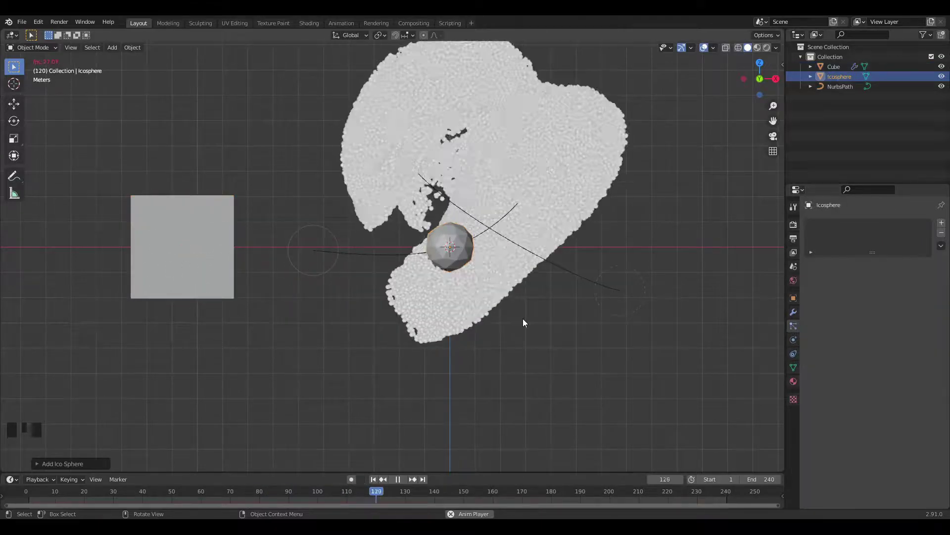
{"action": "key", "text": "g"}
{"action": "key", "text": "x"}
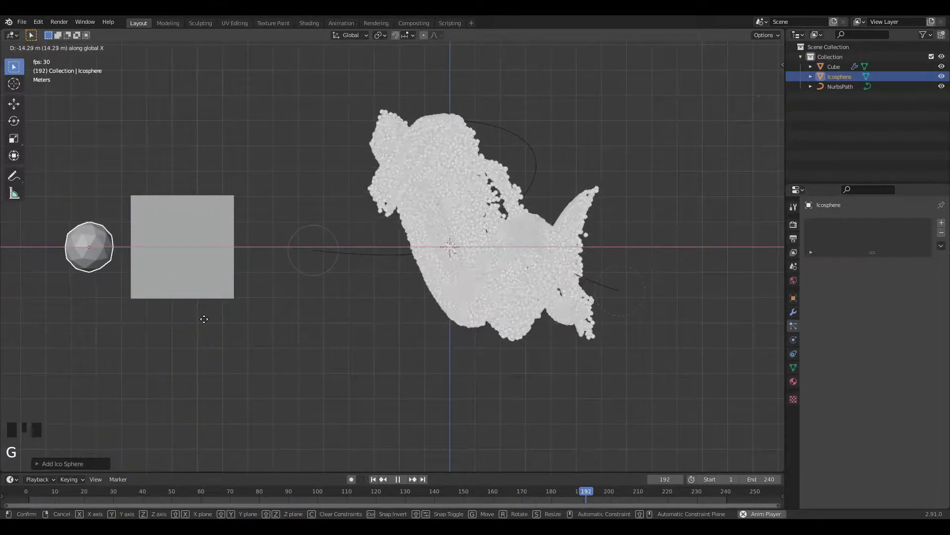
{"action": "left_click", "coordinate": [203, 318]}
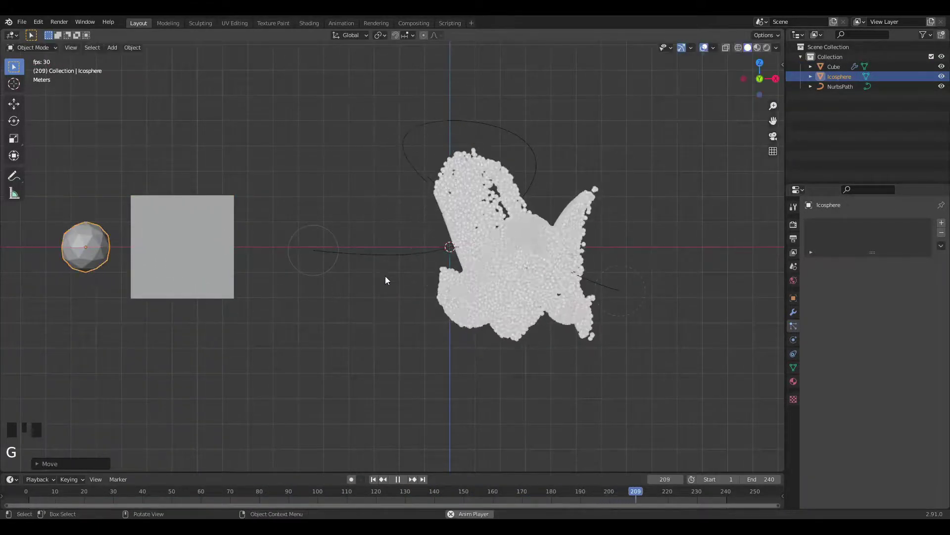
Render the cube's particles as Object, using Icosphere as the instance object
{"action": "left_click", "coordinate": [181, 245]}
{"action": "scroll", "coordinate": [832, 403], "scroll_direction": "down", "scroll_amount": 2}
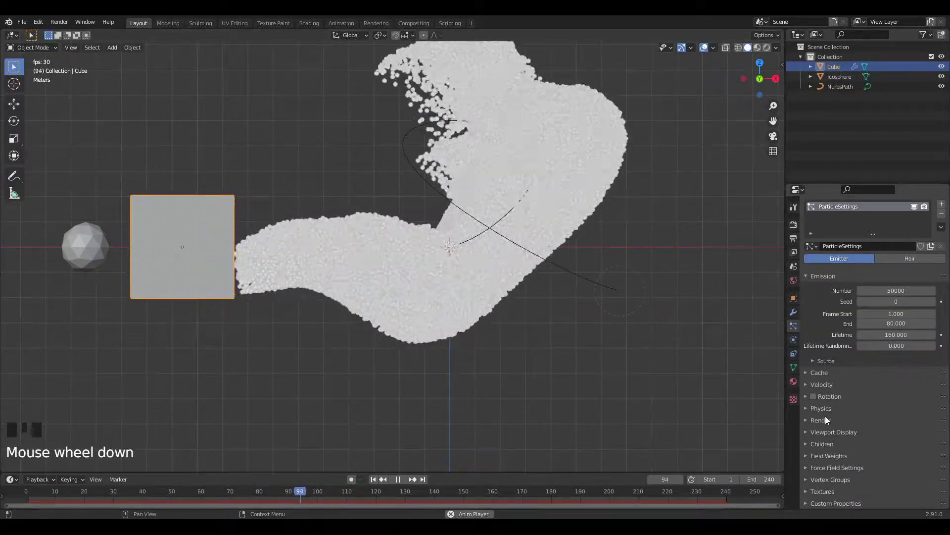
{"action": "left_click", "coordinate": [824, 419]}
{"action": "scroll", "coordinate": [876, 418], "scroll_direction": "down", "scroll_amount": 2}
{"action": "left_click", "coordinate": [877, 414]}
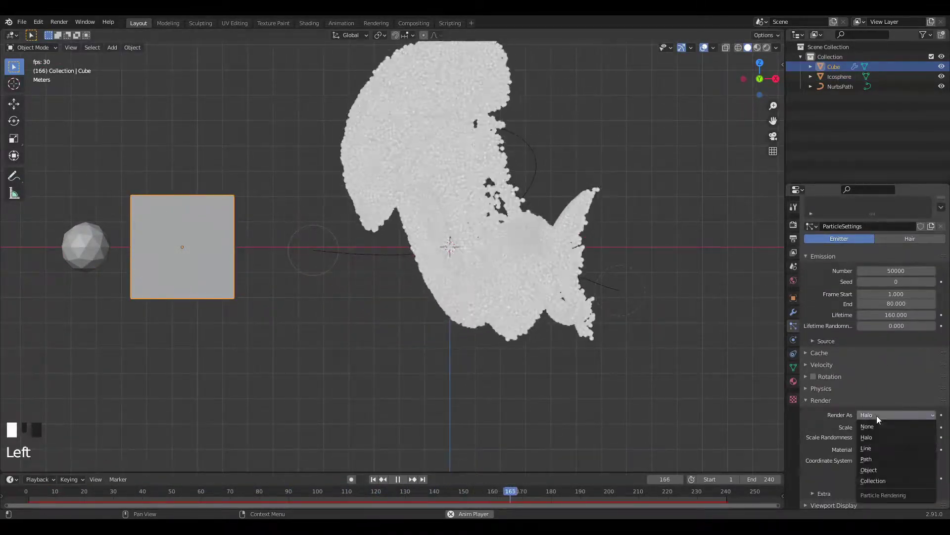
{"action": "left_click", "coordinate": [874, 469]}
{"action": "scroll", "coordinate": [858, 438], "scroll_direction": "down", "scroll_amount": 1}
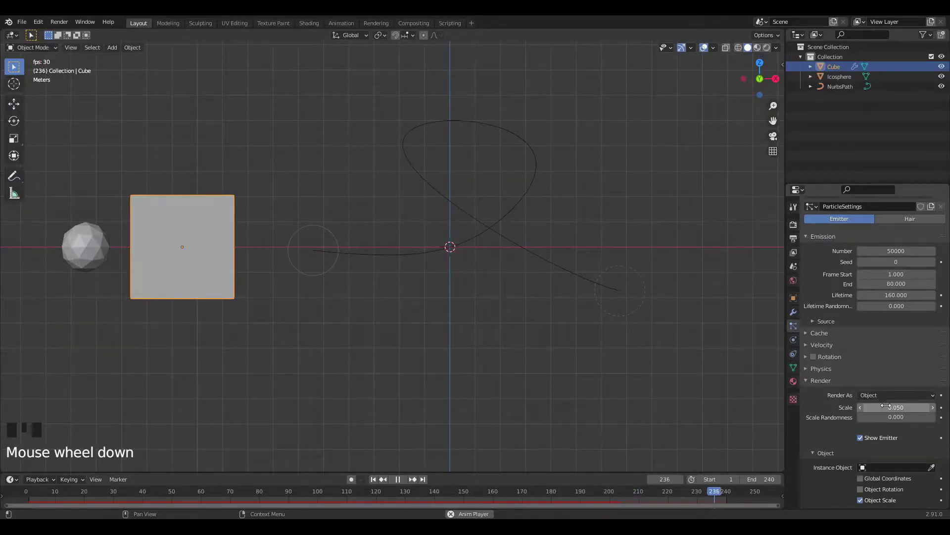
{"action": "left_click", "coordinate": [886, 466]}
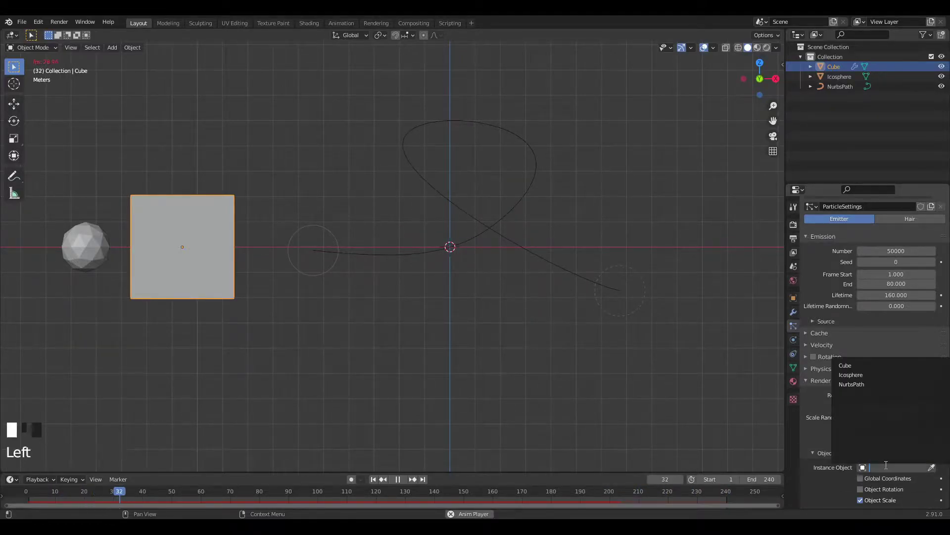
{"action": "left_click", "coordinate": [851, 375]}
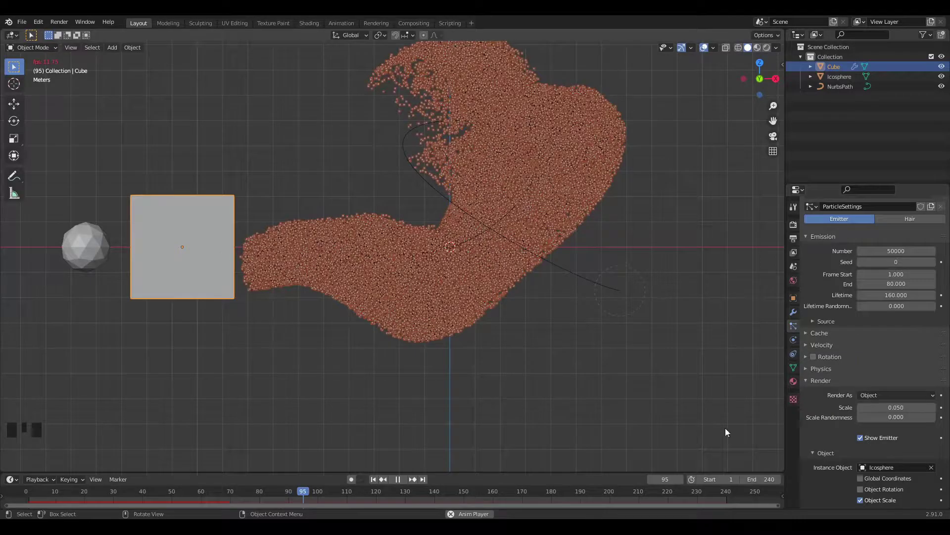
Set the particle scale to 0.01 with scale randomness 0.18
{"action": "scroll", "coordinate": [852, 426], "scroll_direction": "down", "scroll_amount": 1}
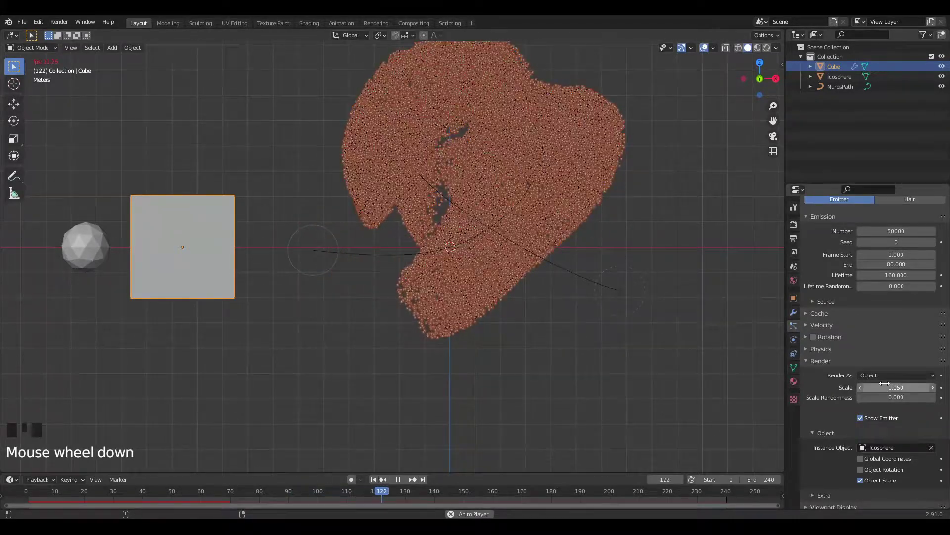
{"action": "left_click_drag", "start_coordinate": [884, 387], "coordinate": [860, 387], "text": "shift"}
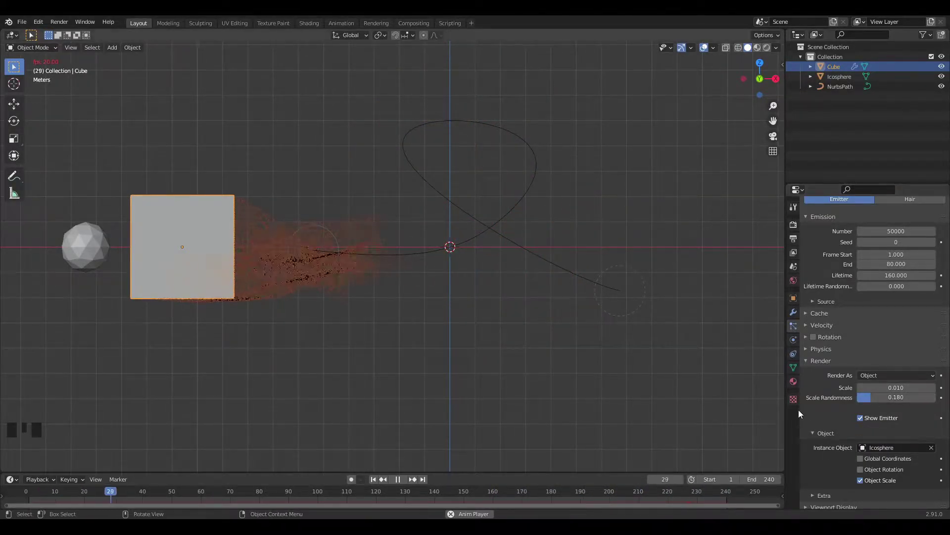
{"action": "scroll", "coordinate": [854, 425], "scroll_direction": "down", "scroll_amount": 1}
{"action": "scroll", "coordinate": [857, 411], "scroll_direction": "up", "scroll_amount": 1}
{"action": "scroll", "coordinate": [857, 425], "scroll_direction": "down", "scroll_amount": 1}
{"action": "scroll", "coordinate": [856, 425], "scroll_direction": "down", "scroll_amount": 2}
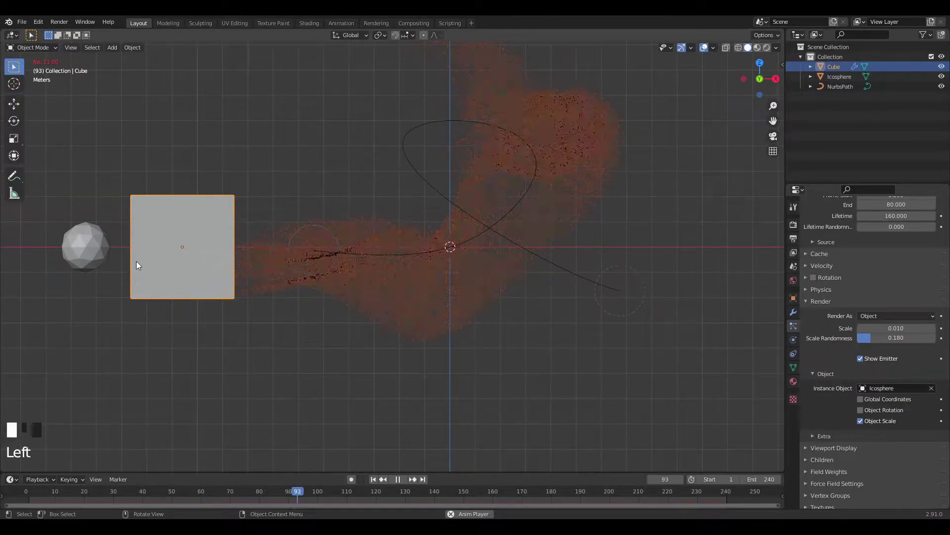
{"action": "left_click", "coordinate": [94, 258], "text": "shift"}
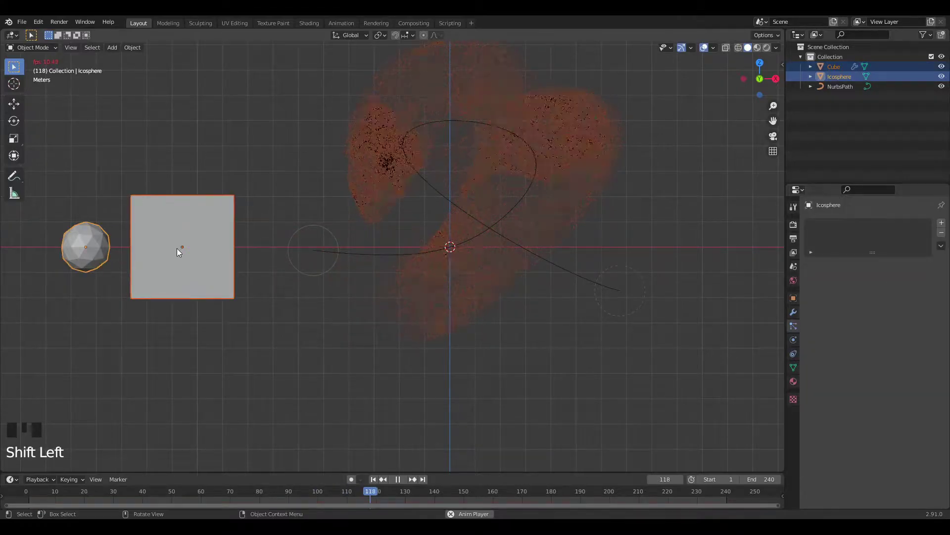
Move the cube and icosphere further left together
{"action": "key", "text": "g"}
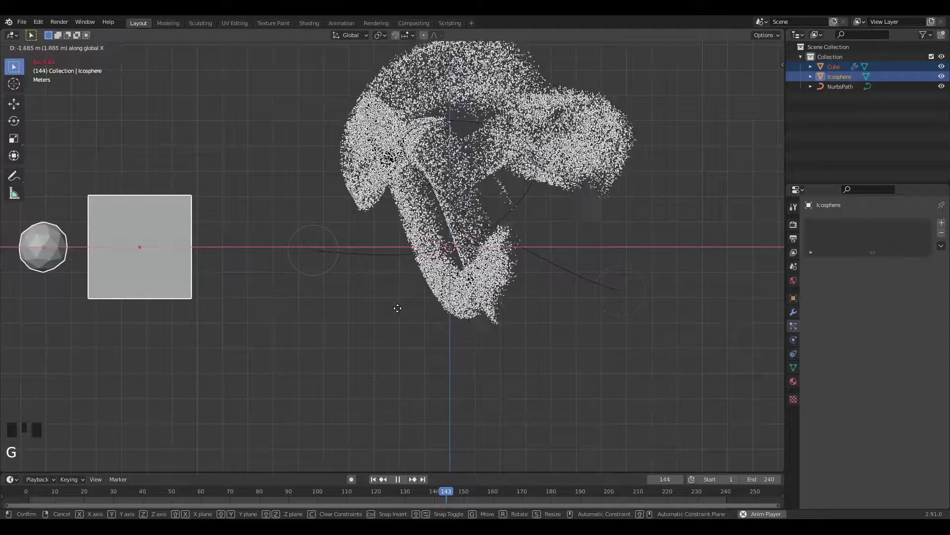
{"action": "left_click", "coordinate": [396, 307]}
{"action": "key", "text": "space"}
{"action": "key", "text": "space"}
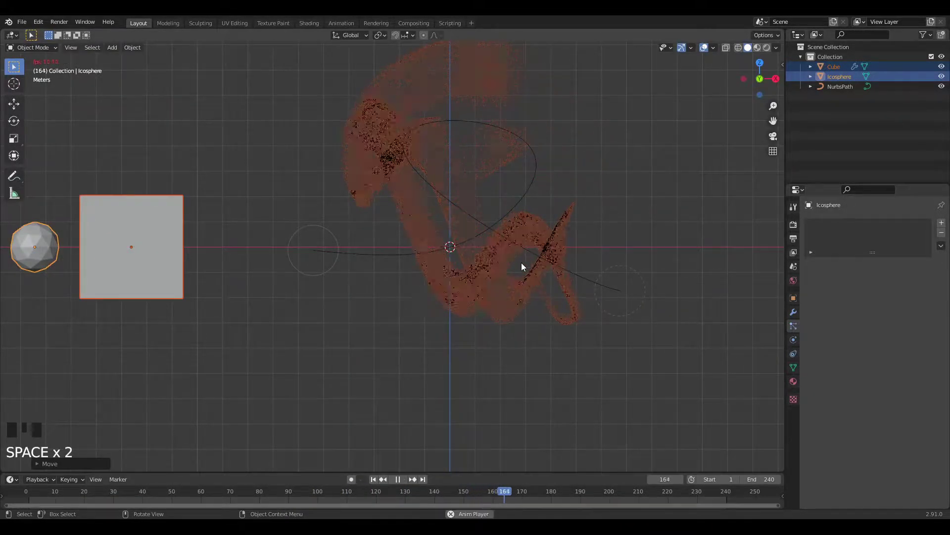
Set the curve guide's clumping amount to 1.000 and shape to 0.400
{"action": "left_click", "coordinate": [541, 259]}
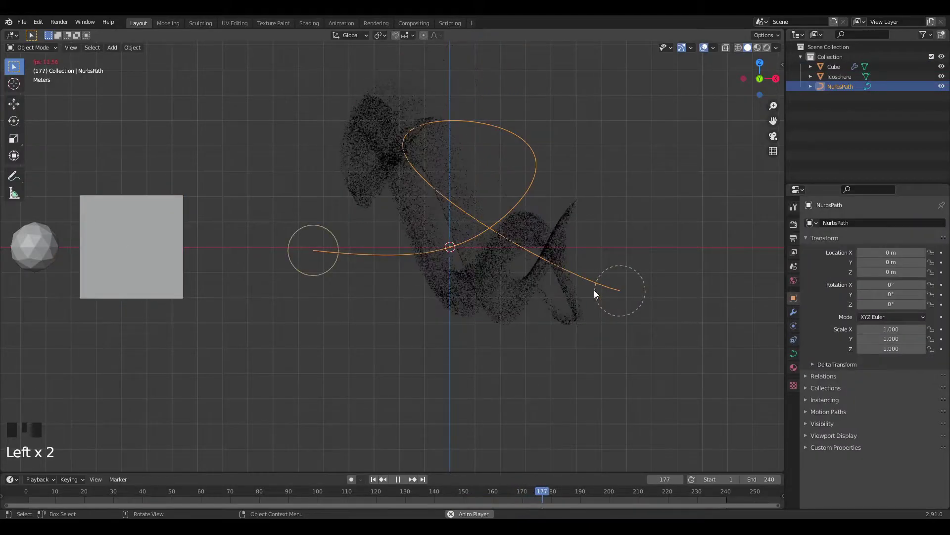
{"action": "left_click", "coordinate": [794, 327]}
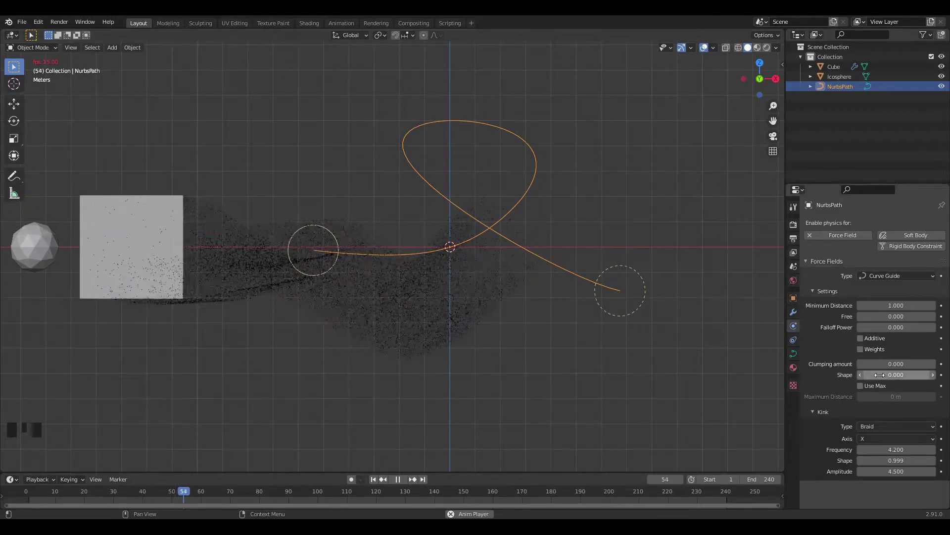
{"action": "mouse_move", "coordinate": [889, 364]}
{"action": "left_mouse_down"}
{"action": "mouse_move", "coordinate": [892, 375]}
{"action": "mouse_move", "coordinate": [911, 375]}
{"action": "mouse_move", "coordinate": [893, 375]}
{"action": "left_mouse_up"}
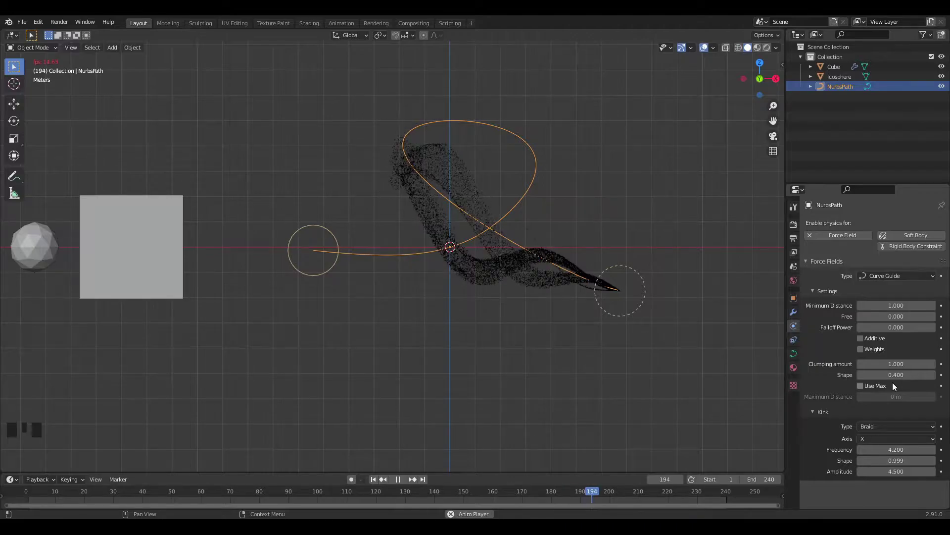
{"action": "left_click", "coordinate": [26, 242], "text": "shift"}
{"action": "left_click", "coordinate": [99, 238], "text": "shift"}
Raise the cube and icosphere 5.134 m straight up along Z
{"action": "key", "text": "g"}
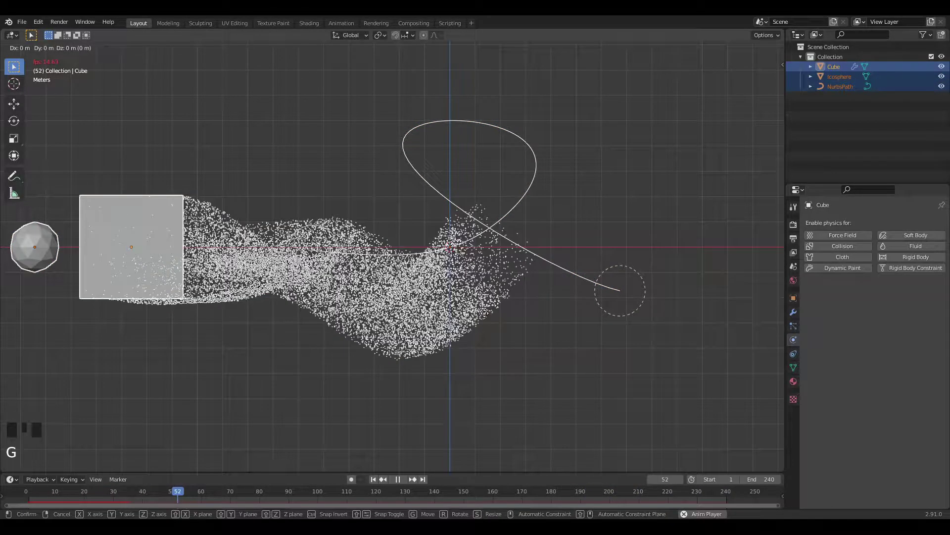
{"action": "key", "text": "g"}
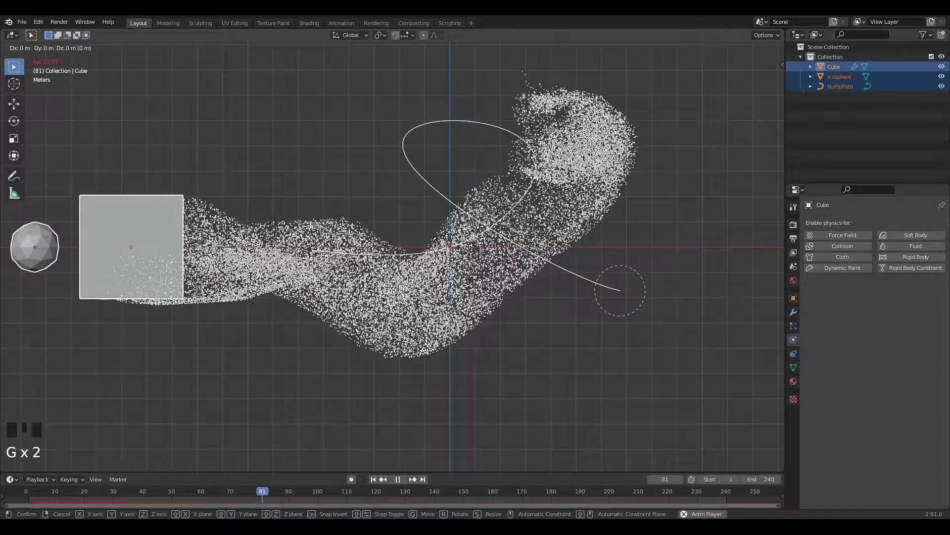
{"action": "key", "text": "z"}
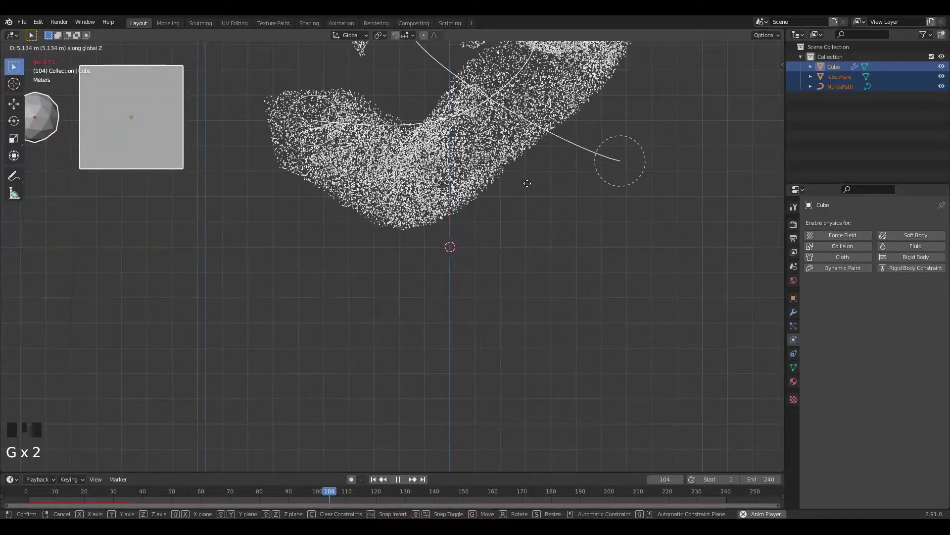
{"action": "left_click", "coordinate": [527, 183]}
{"action": "scroll", "coordinate": [528, 209], "scroll_direction": "up", "scroll_amount": 3}
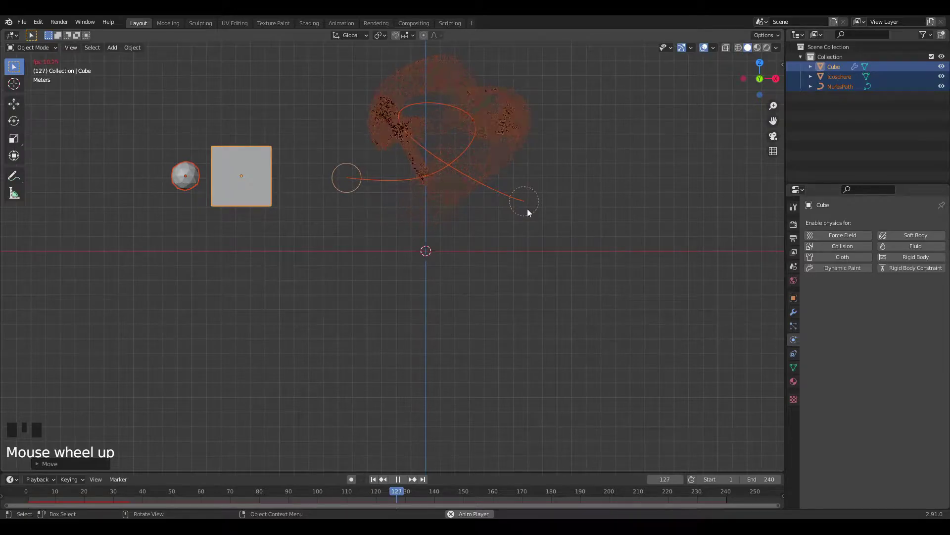
{"action": "scroll", "coordinate": [527, 212], "scroll_direction": "up", "scroll_amount": 1}
{"action": "key", "text": "shift+a"}
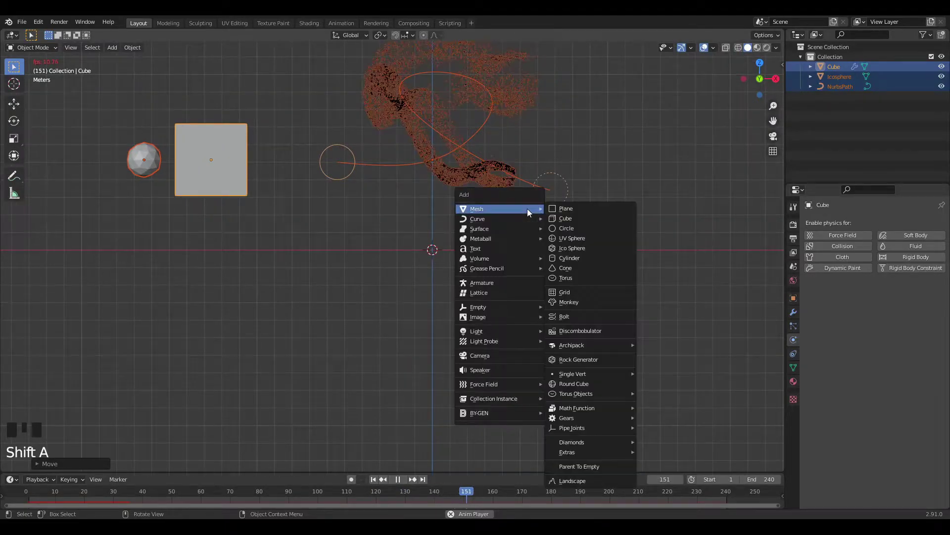
Add a camera aligned to the current view and set its focal length to 40 mm
{"action": "left_click", "coordinate": [492, 356]}
{"action": "scroll", "coordinate": [507, 208], "scroll_direction": "up", "scroll_amount": 2}
{"action": "middle_click_drag", "start_coordinate": [507, 208], "coordinate": [501, 296], "text": "shift"}
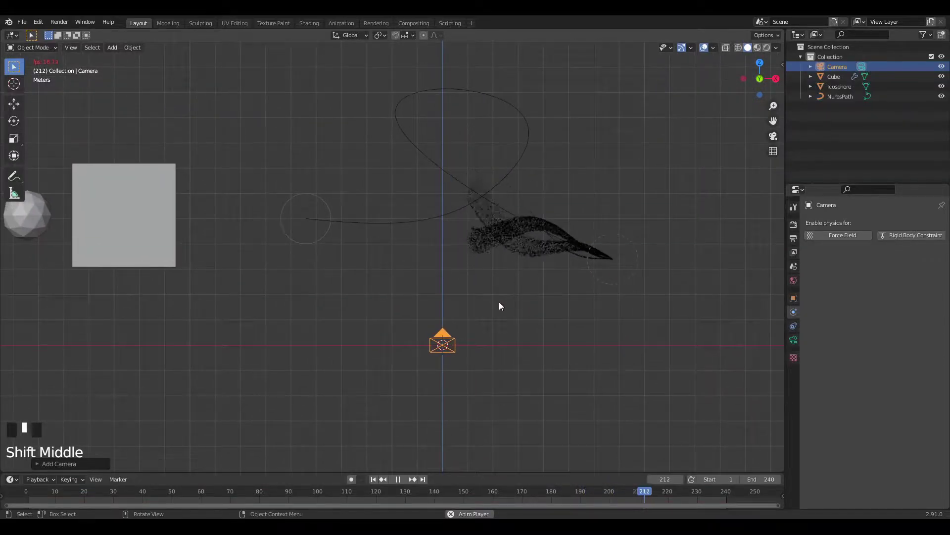
{"action": "key", "text": "ctrl+alt+KP_0"}
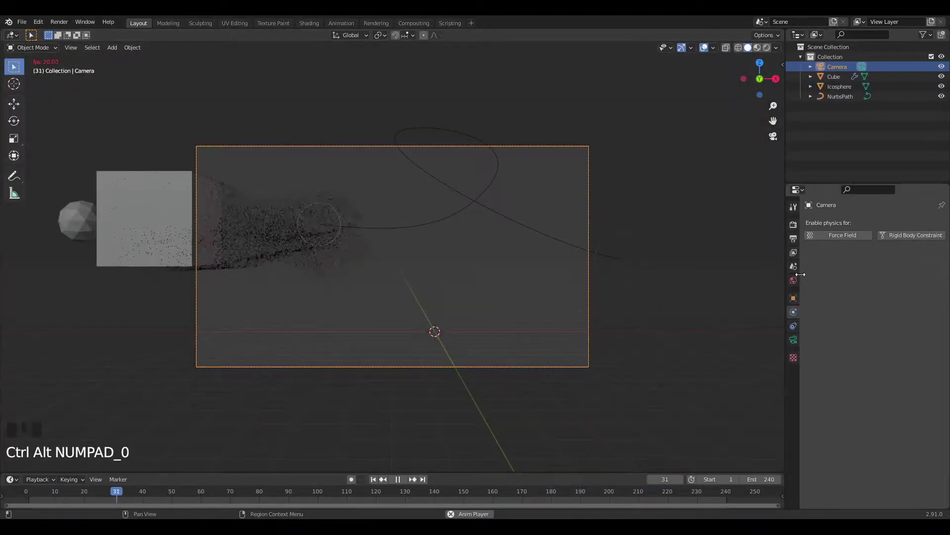
{"action": "left_click", "coordinate": [793, 340]}
{"action": "left_click_drag", "start_coordinate": [882, 268], "coordinate": [651, 293]}
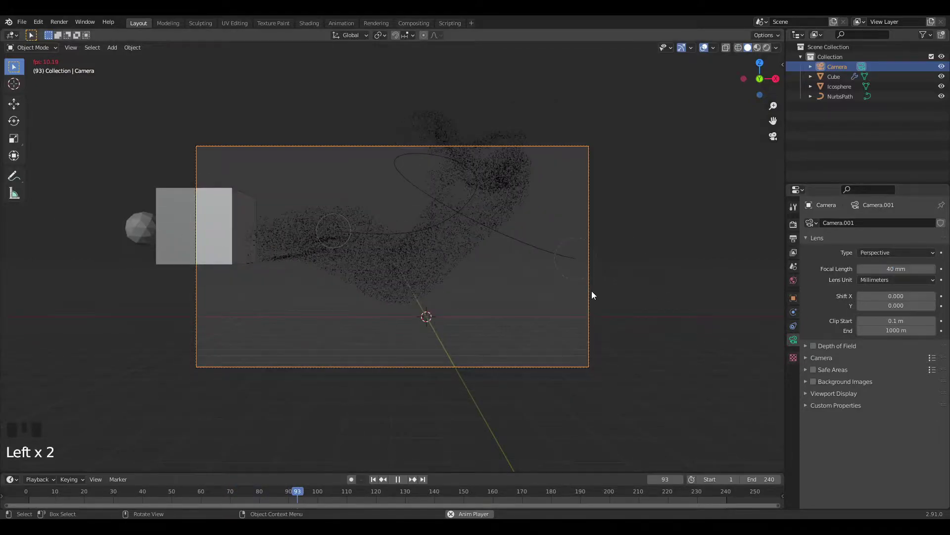
Move the camera 1.41 m along X and 2.69 m along Z to frame the particle flow
{"action": "key", "text": "g"}
{"action": "key", "text": "x"}
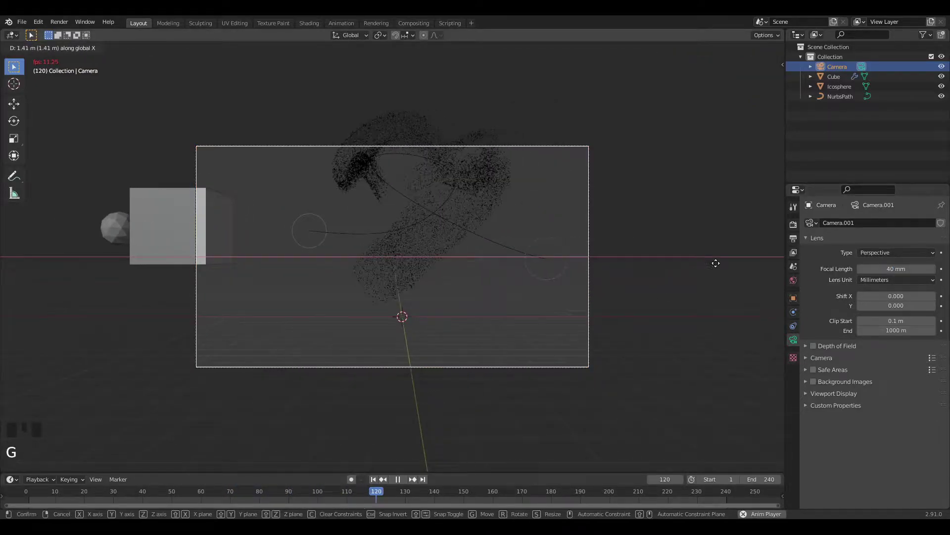
{"action": "left_click", "coordinate": [763, 249]}
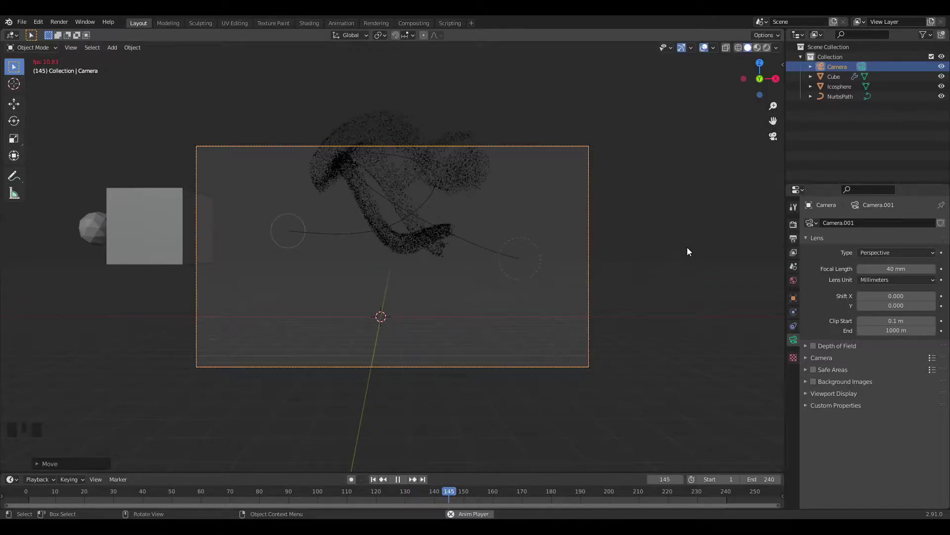
{"action": "key", "text": "g"}
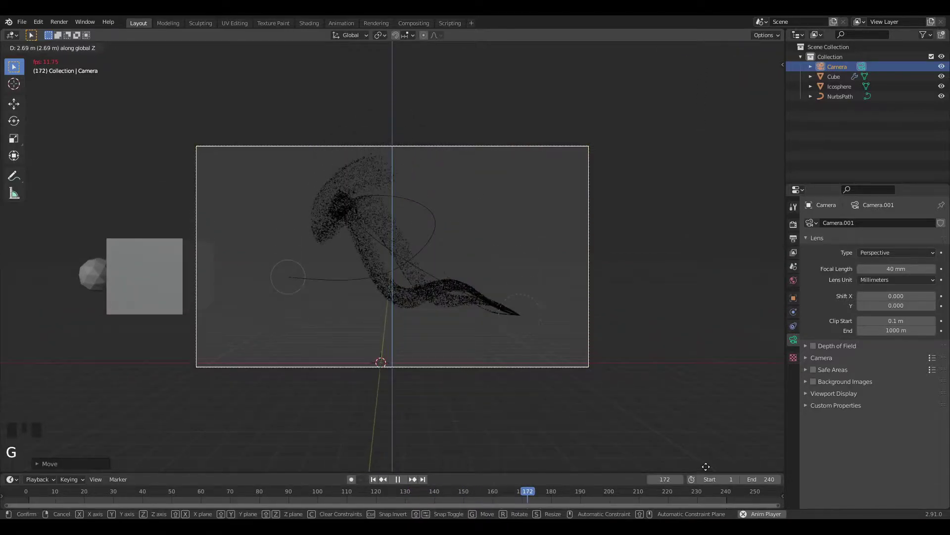
{"action": "left_click", "coordinate": [554, 391]}
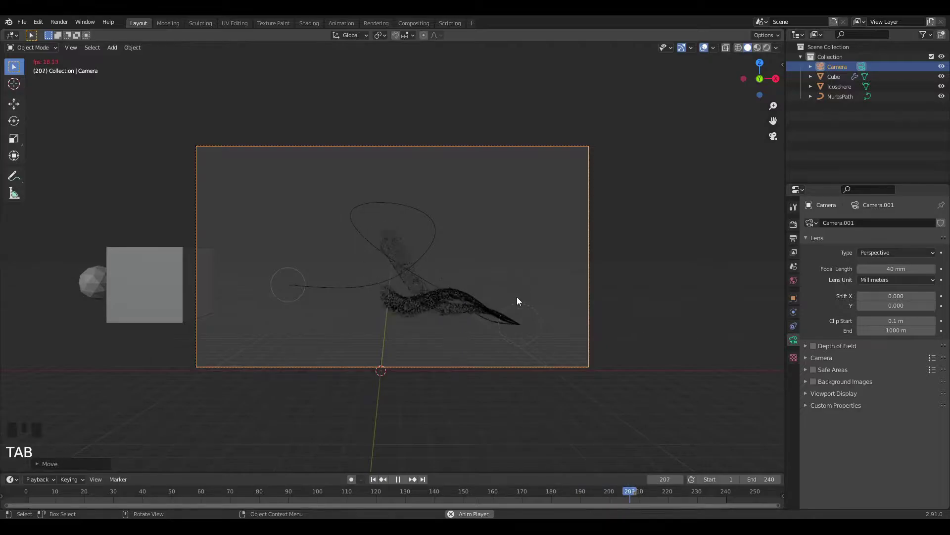
{"action": "left_click", "coordinate": [511, 314]}
In Edit Mode, pull the path's end control point along Y
{"action": "key", "text": "Tab"}
{"action": "left_click", "coordinate": [520, 324]}
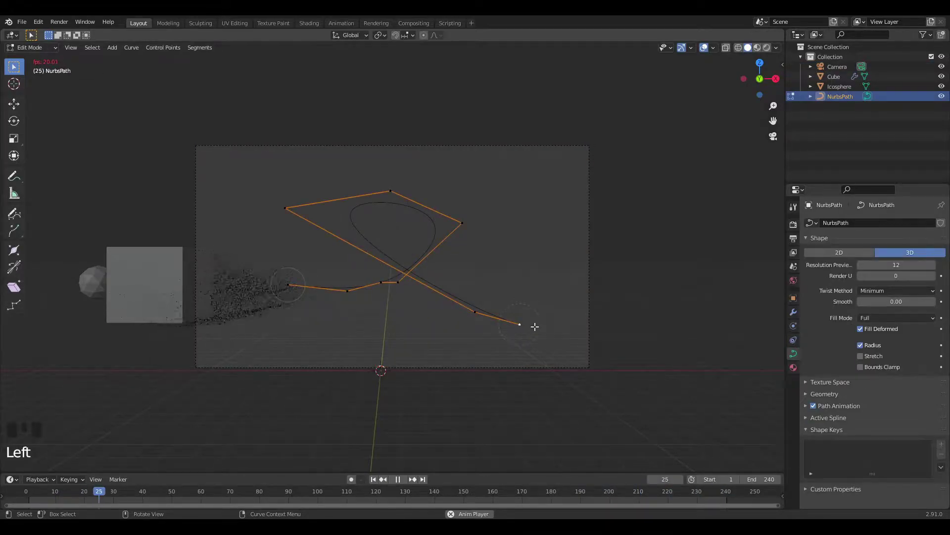
{"action": "key", "text": "g"}
{"action": "key", "text": "y"}
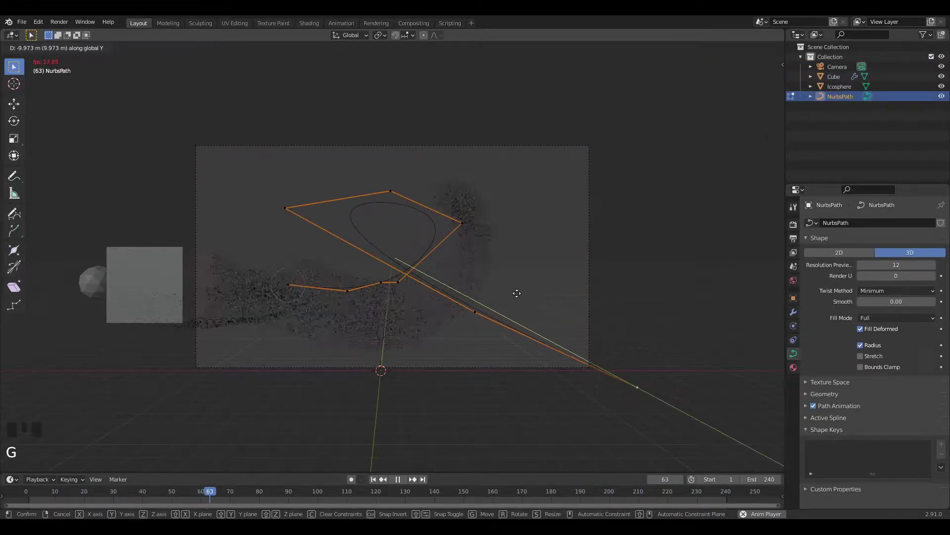
{"action": "left_click", "coordinate": [509, 328]}
Check the lengthened curve through the camera and return to Object Mode
{"action": "middle_click_drag", "start_coordinate": [509, 329], "coordinate": [510, 347]}
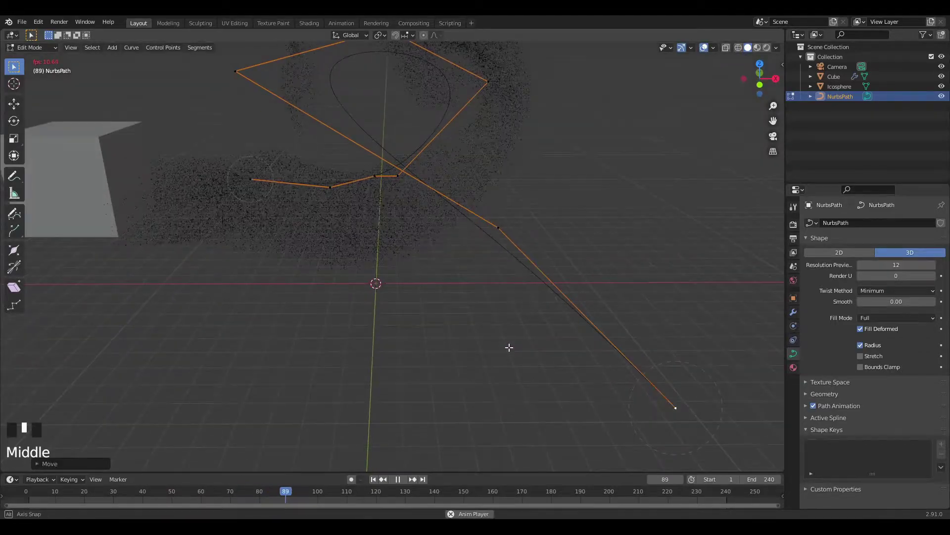
{"action": "key", "text": "KP_0"}
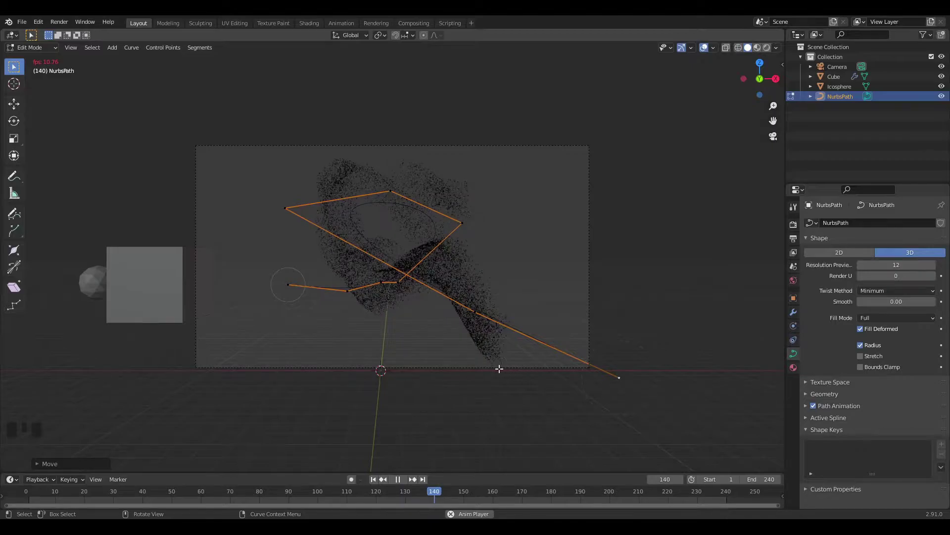
{"action": "middle_click_drag", "start_coordinate": [447, 357], "coordinate": [632, 321]}
{"action": "scroll", "coordinate": [628, 324], "scroll_direction": "down", "scroll_amount": 2}
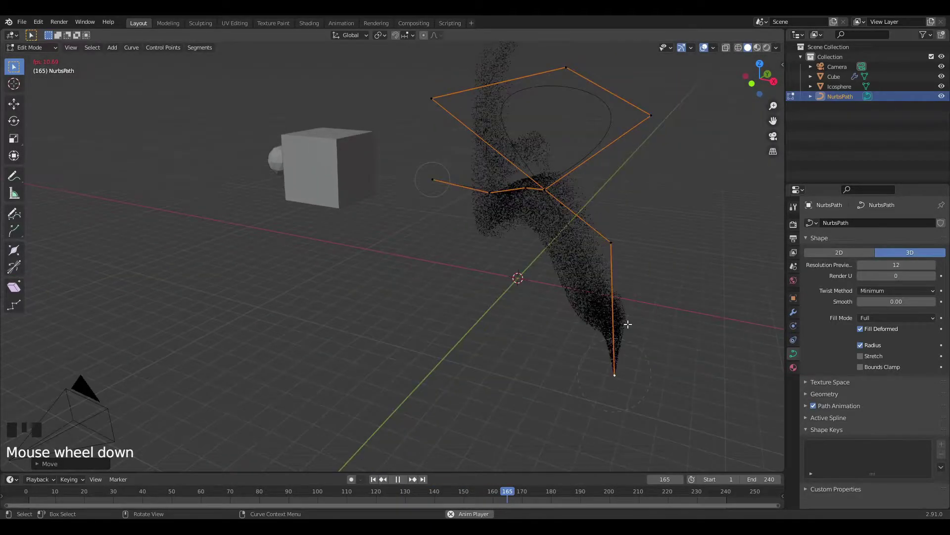
{"action": "scroll", "coordinate": [628, 323], "scroll_direction": "down", "scroll_amount": 2}
{"action": "key", "text": "shift+a"}
{"action": "key", "text": "Escape"}
{"action": "key", "text": "Tab"}
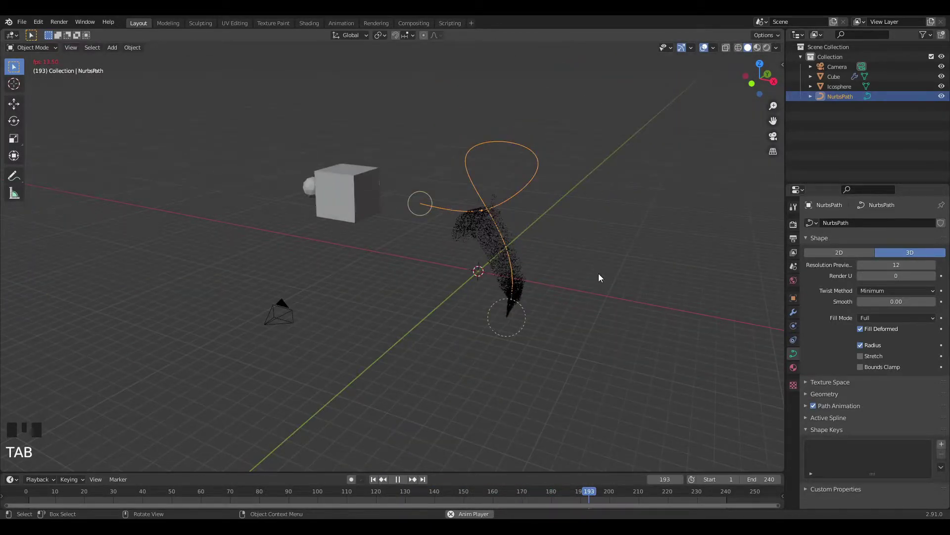
Add a plane and scale it up roughly eightfold into a large floor under the scene
{"action": "key", "text": "shift+a"}
{"action": "mouse_move", "coordinate": [594, 127]}
{"action": "left_click", "coordinate": [628, 128]}
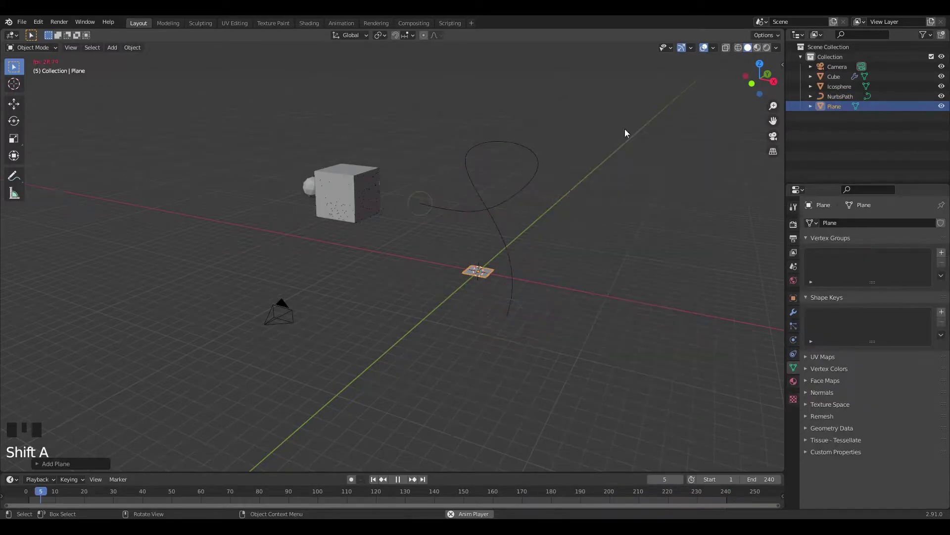
{"action": "key", "text": "s"}
{"action": "key", "text": "8"}
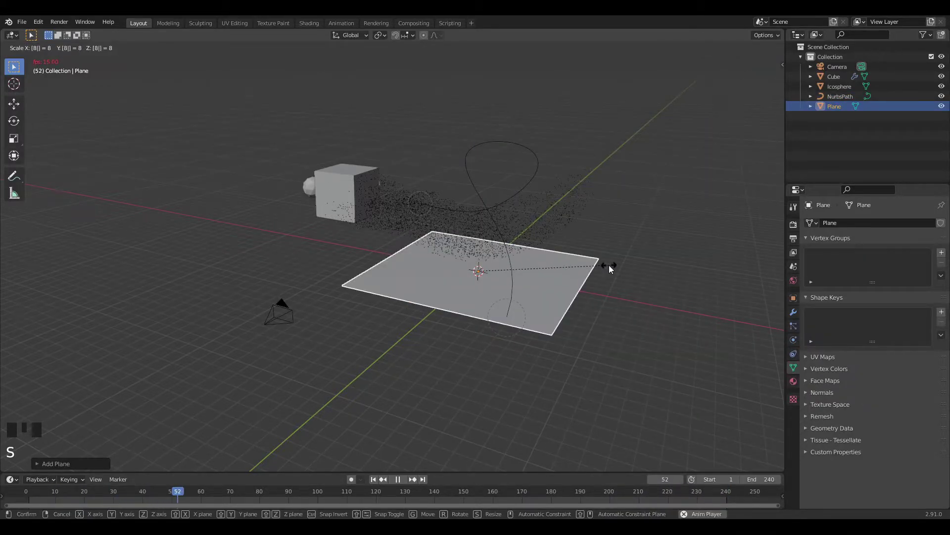
{"action": "key", "text": "s"}
{"action": "left_click", "coordinate": [621, 383]}
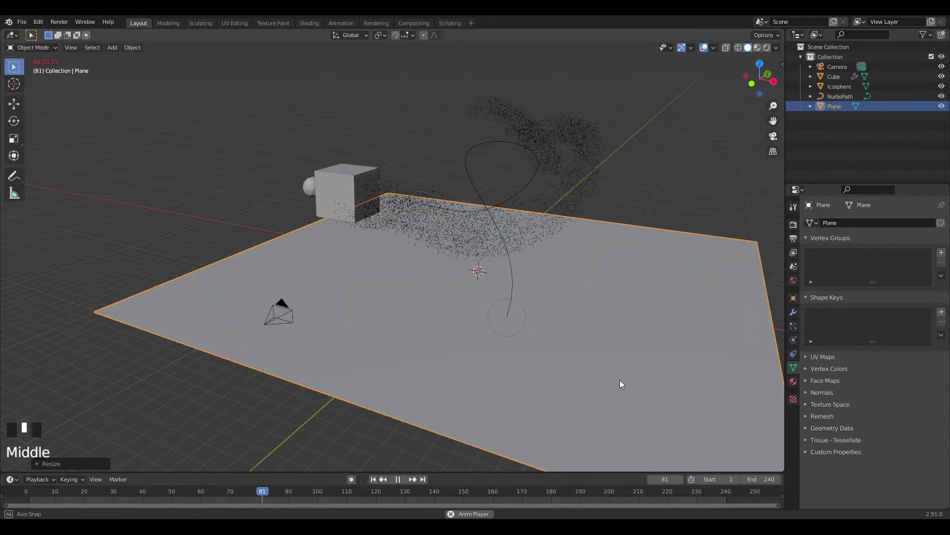
{"action": "middle_click_drag", "start_coordinate": [620, 379], "coordinate": [585, 397]}
{"action": "scroll", "coordinate": [584, 397], "scroll_direction": "down", "scroll_amount": 4}
{"action": "middle_click_drag", "start_coordinate": [548, 324], "coordinate": [574, 326]}
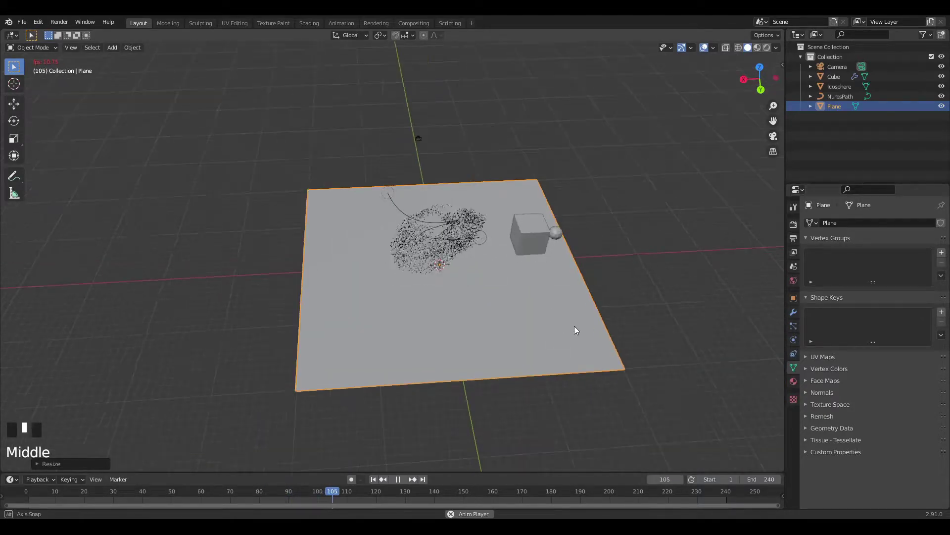
{"action": "key", "text": "Tab"}
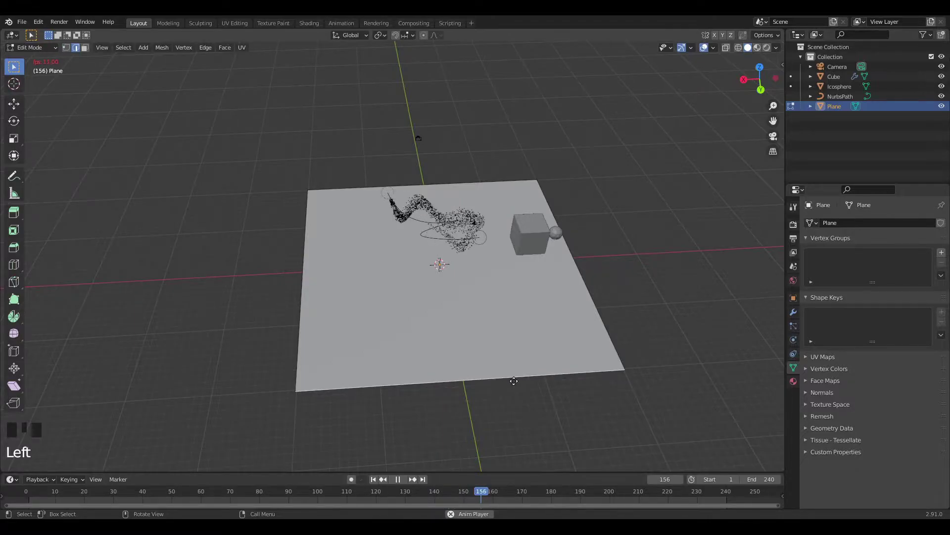
Extrude the floor's far edge straight up into a backdrop wall
{"action": "key", "text": "e"}
{"action": "middle_click", "coordinate": [717, 192]}
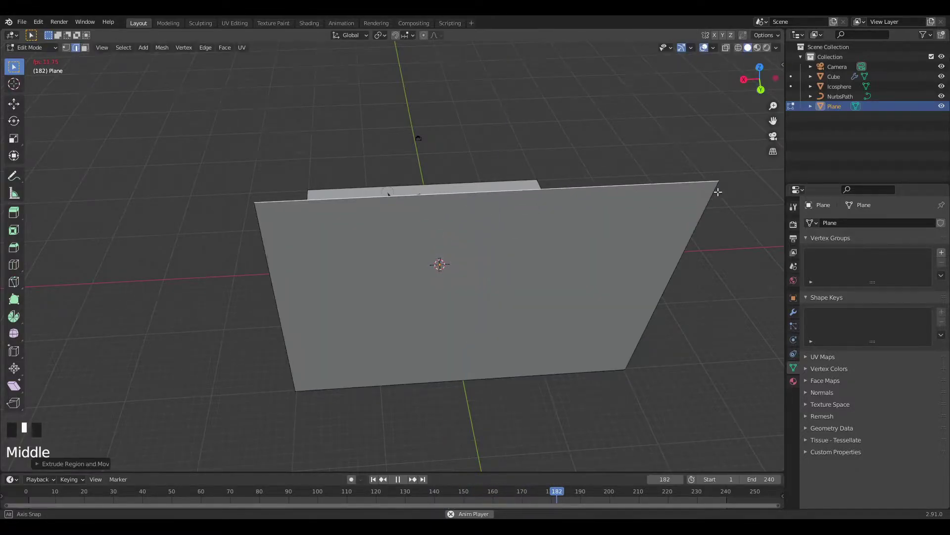
{"action": "middle_click_drag", "start_coordinate": [717, 192], "coordinate": [726, 200]}
{"action": "scroll", "coordinate": [625, 244], "scroll_direction": "down", "scroll_amount": 3}
{"action": "middle_click_drag", "start_coordinate": [626, 244], "coordinate": [605, 226]}
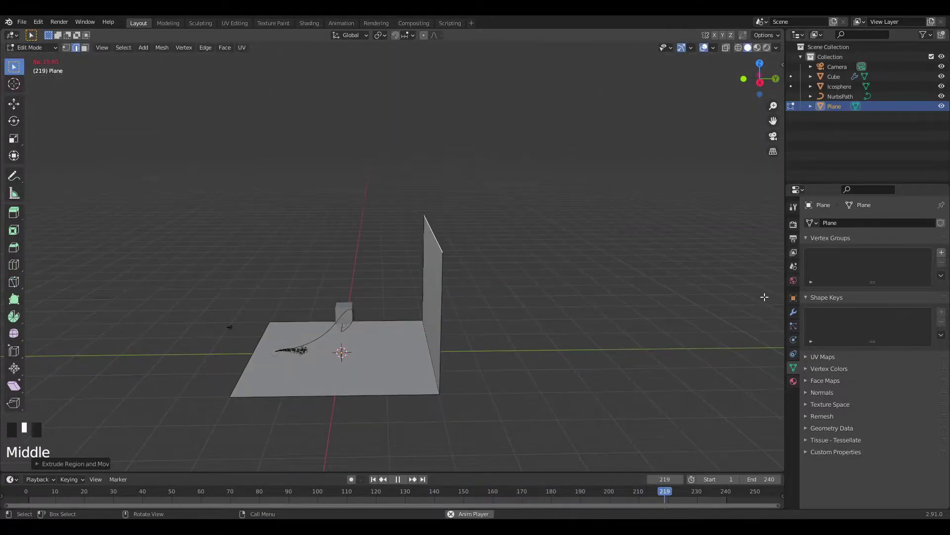
Round the floor-wall corner with a Bevel modifier of 0.47 m amount and 34 segments
{"action": "left_click", "coordinate": [793, 312]}
{"action": "left_click", "coordinate": [840, 223]}
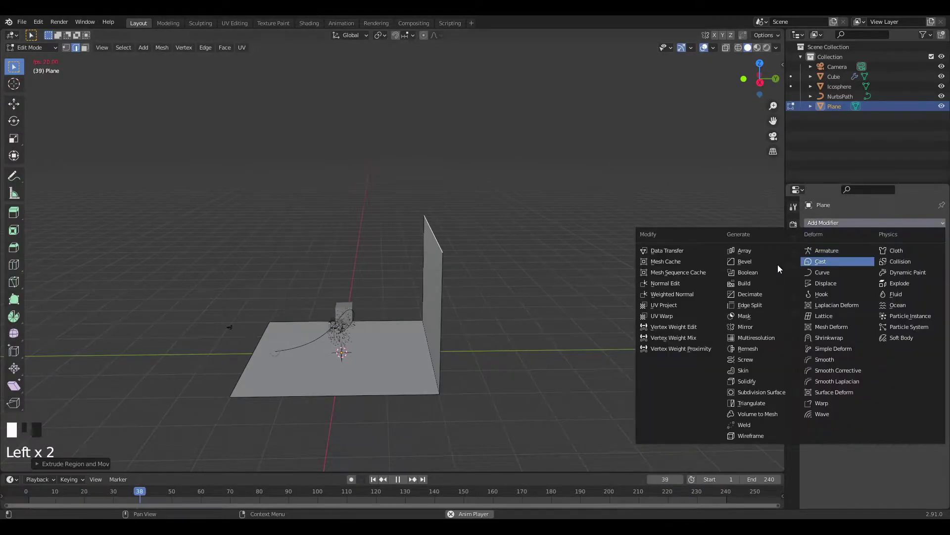
{"action": "left_click", "coordinate": [745, 261]}
{"action": "left_click_drag", "start_coordinate": [896, 277], "coordinate": [921, 291]}
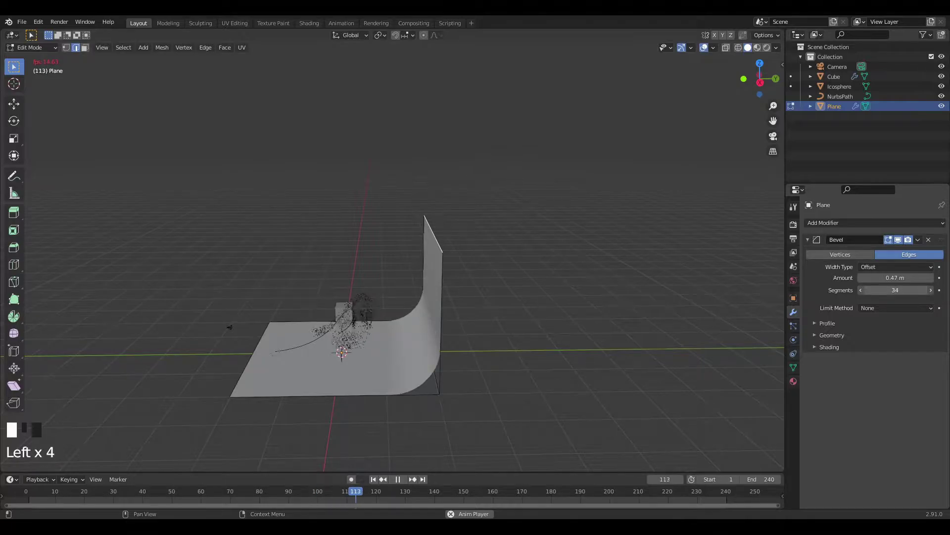
{"action": "key", "text": "Tab"}
{"action": "right_click", "coordinate": [397, 348]}
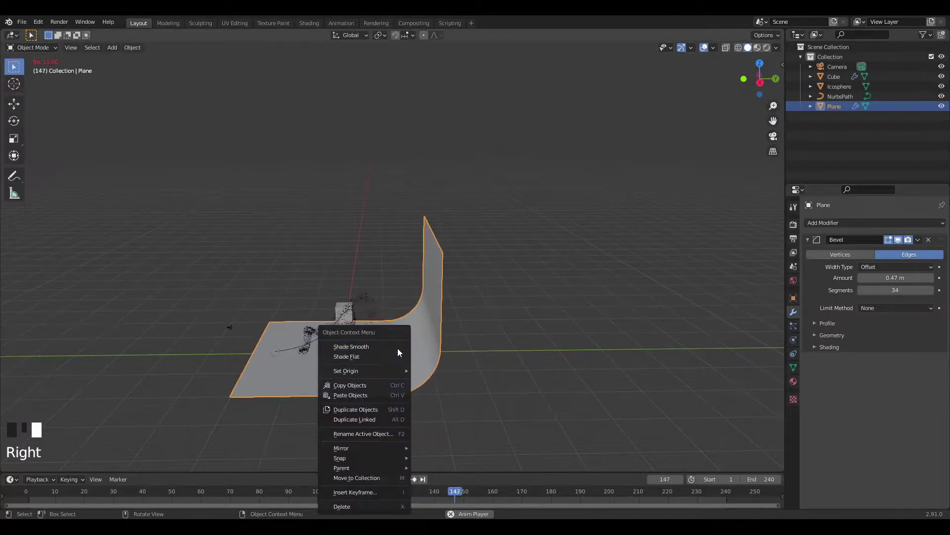
Looking through the camera, shift the cube emitter to the left
{"action": "key", "text": "KP_0"}
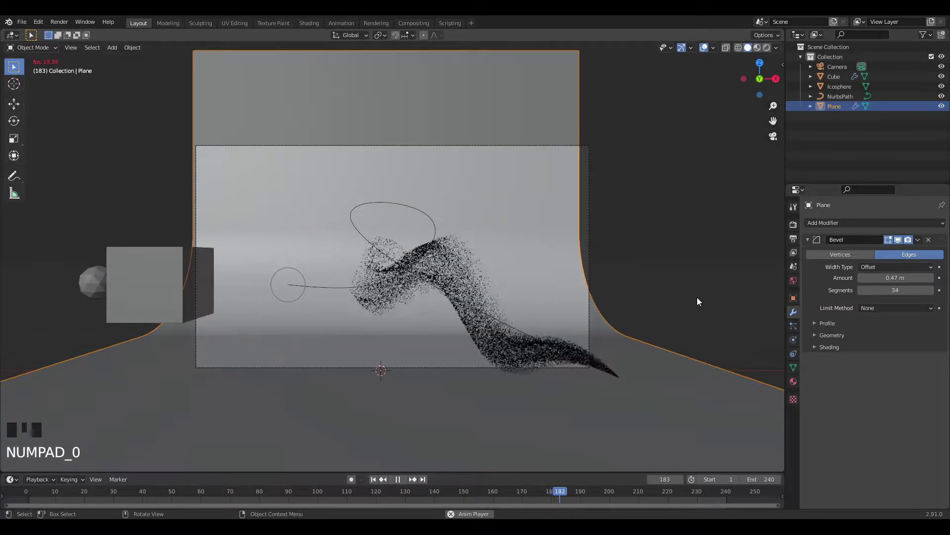
{"action": "left_click", "coordinate": [166, 275]}
{"action": "key", "text": "g"}
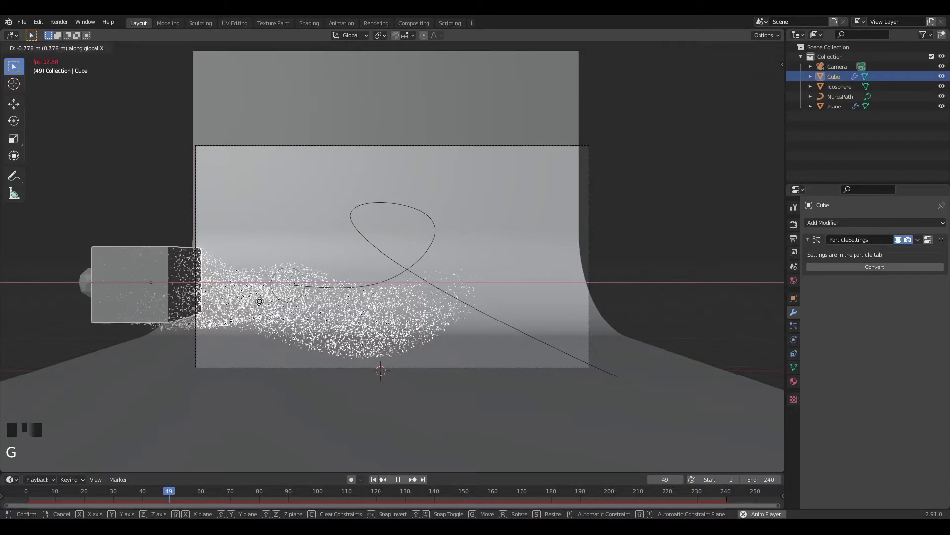
{"action": "left_click", "coordinate": [106, 284]}
Lower the icosphere about 6.3 m below the floor and switch to the Shading workspace
{"action": "left_click", "coordinate": [77, 283]}
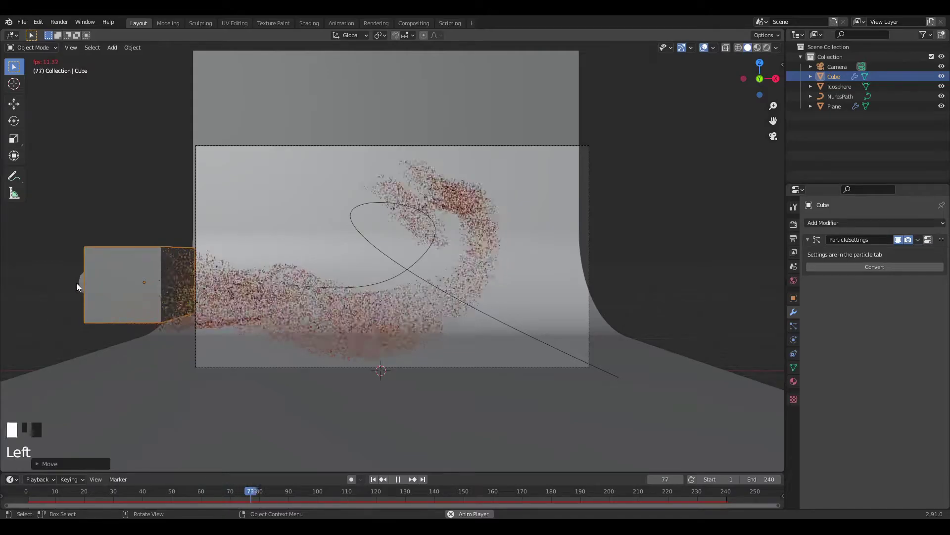
{"action": "key", "text": "g"}
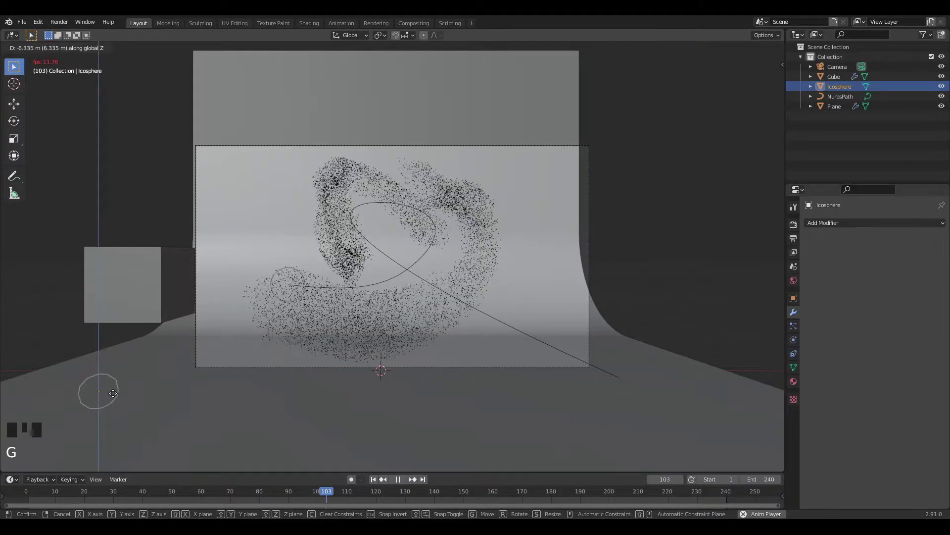
{"action": "left_click", "coordinate": [114, 403]}
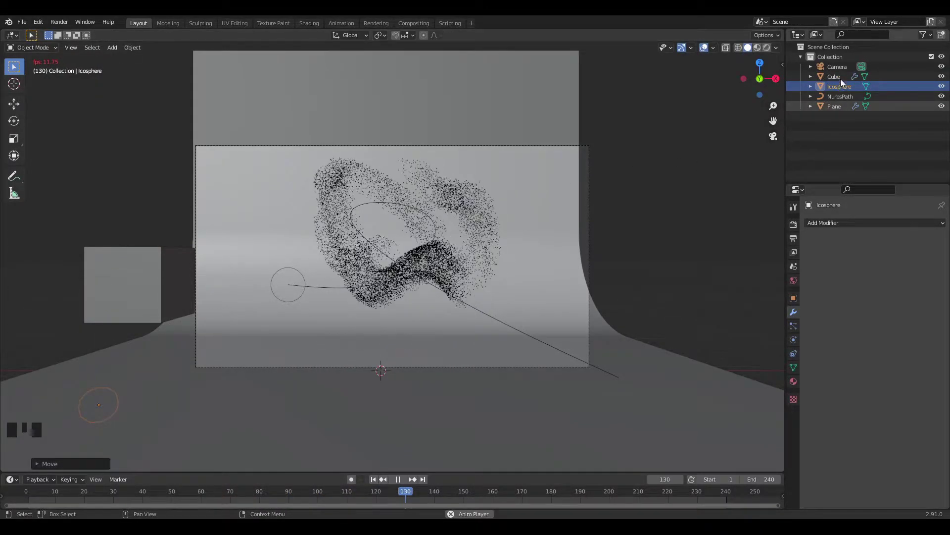
{"action": "left_click", "coordinate": [317, 20]}
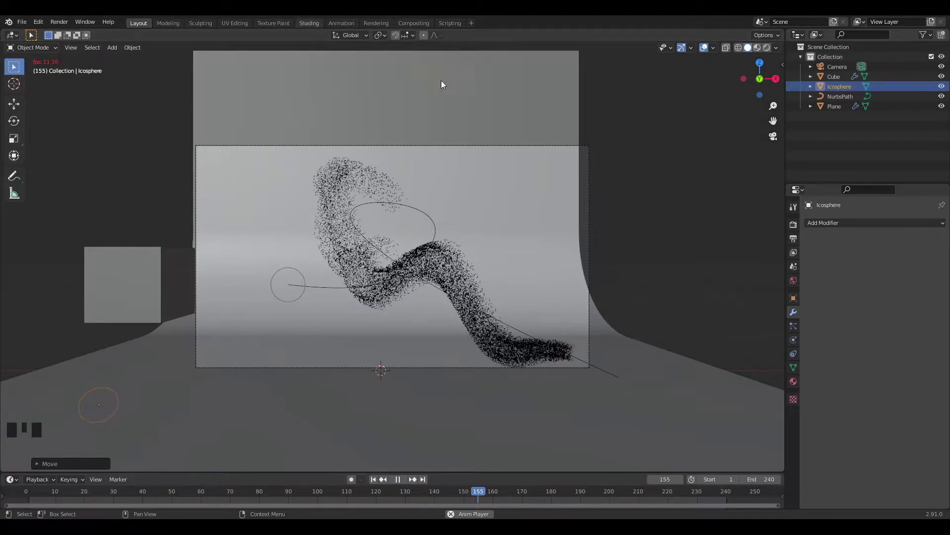
{"action": "key", "text": "KP_0"}
Switch the viewport to rendered shading and set the world strength to 0
{"action": "key", "text": "z"}
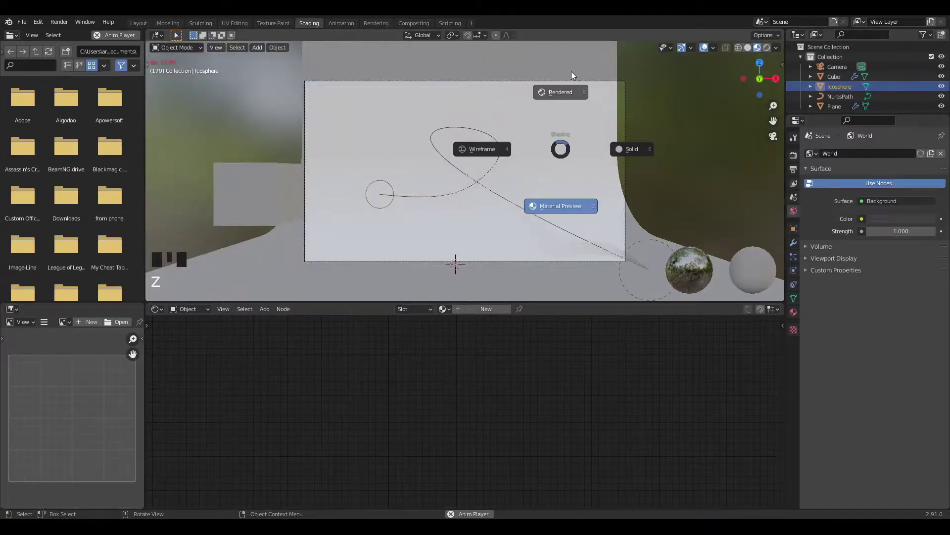
{"action": "left_click", "coordinate": [570, 74]}
{"action": "key", "text": "BackSpace"}
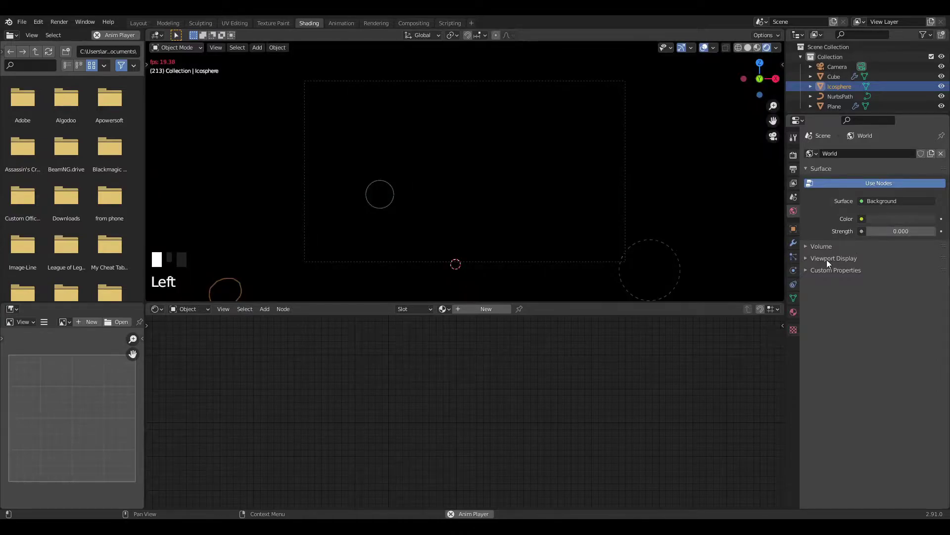
Give the icosphere a new material using an Emission shader with strength 200
{"action": "left_click", "coordinate": [483, 309]}
{"action": "key", "text": "x"}
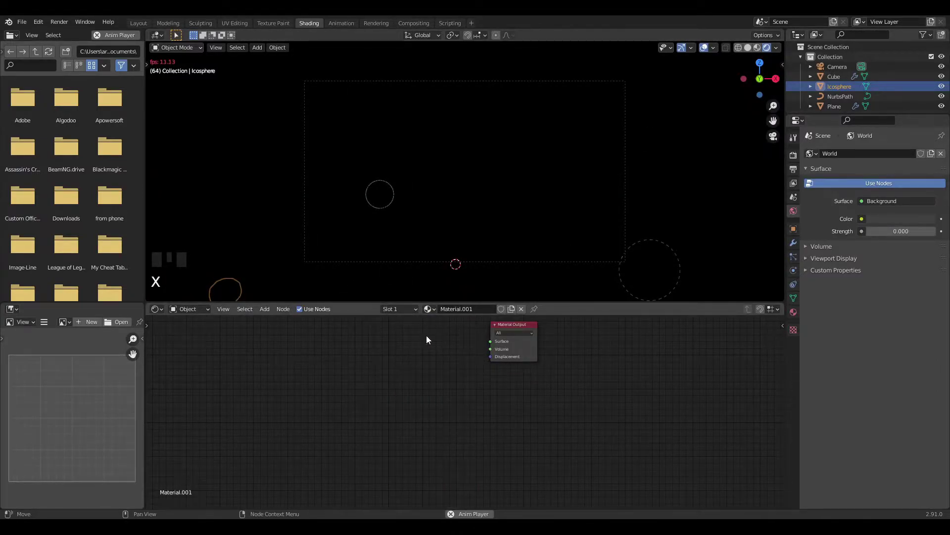
{"action": "key", "text": "shift+a"}
{"action": "left_click", "coordinate": [426, 335]}
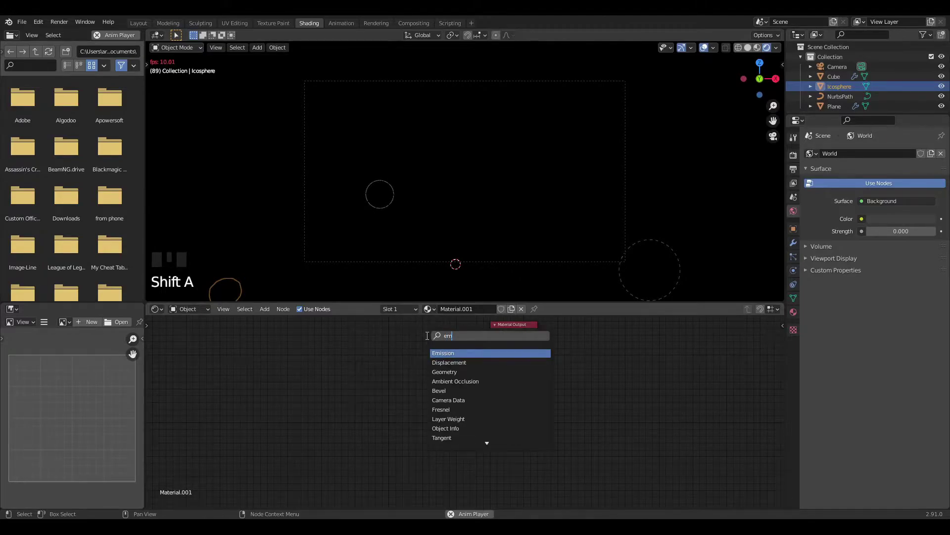
{"action": "key", "text": "Return"}
{"action": "left_click", "coordinate": [445, 343]}
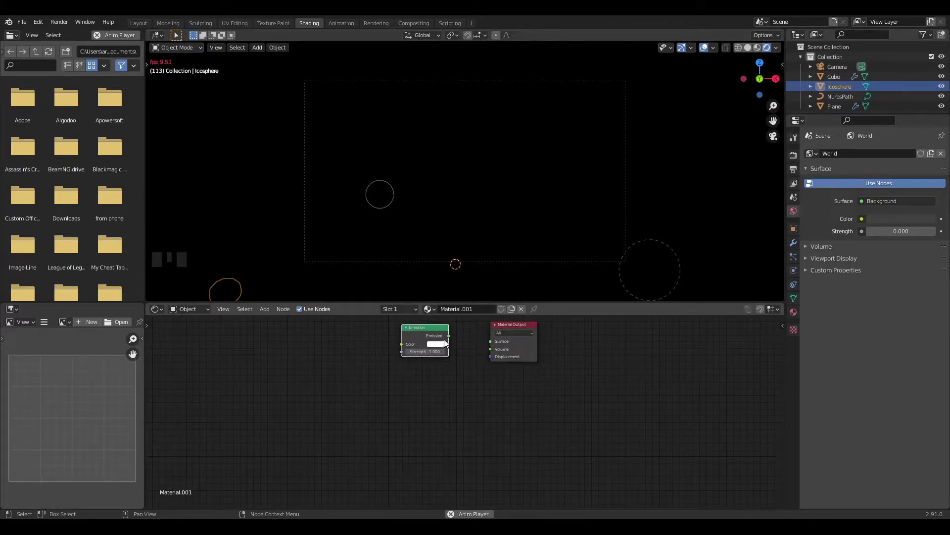
{"action": "left_click_drag", "start_coordinate": [449, 336], "coordinate": [491, 341]}
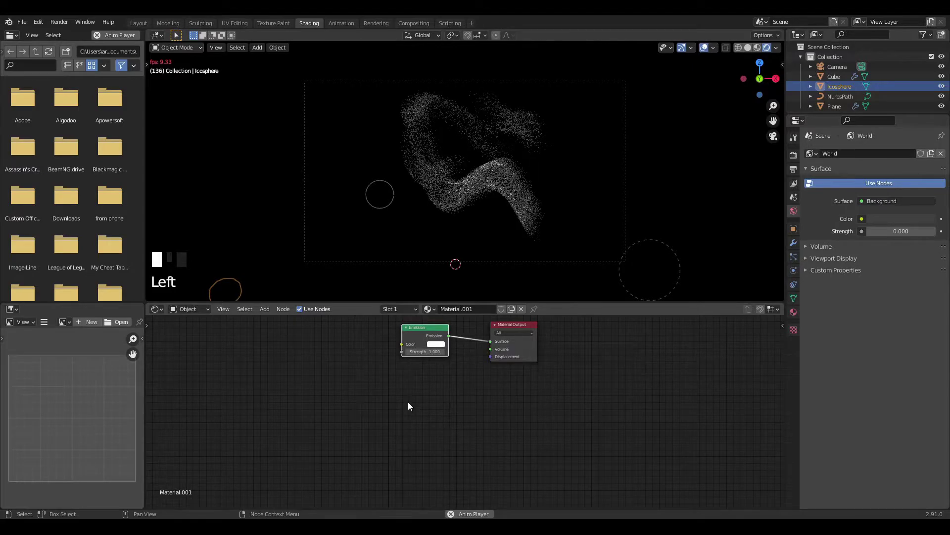
{"action": "double_click", "coordinate": [426, 351]}
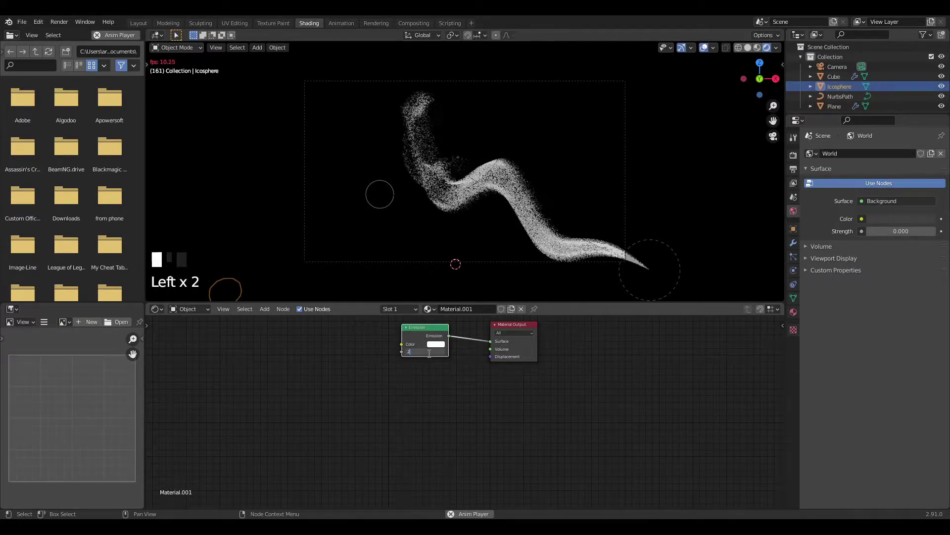
{"action": "type", "text": "200"}
{"action": "key", "text": "Return"}
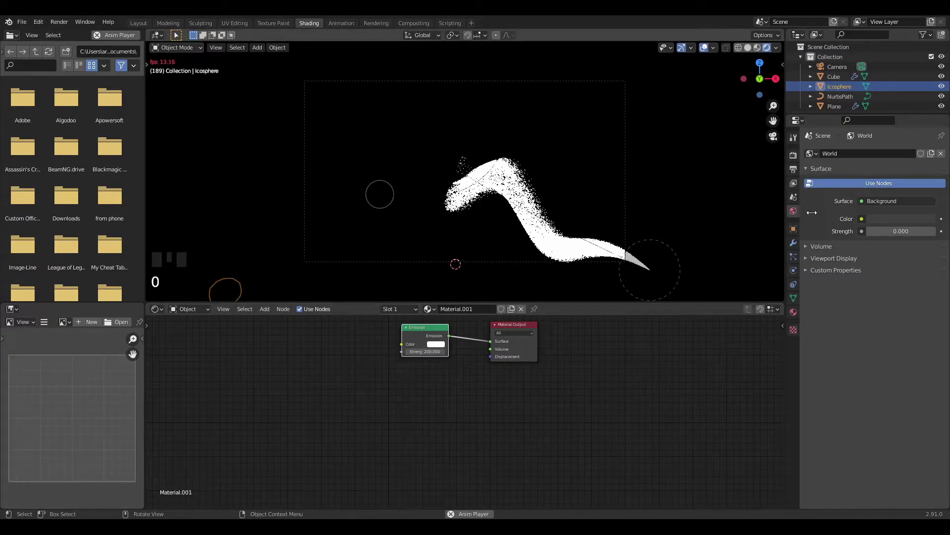
Enable ambient occlusion, bloom and screen-space reflections in the render settings
{"action": "left_click", "coordinate": [795, 156]}
{"action": "left_click", "coordinate": [813, 223]}
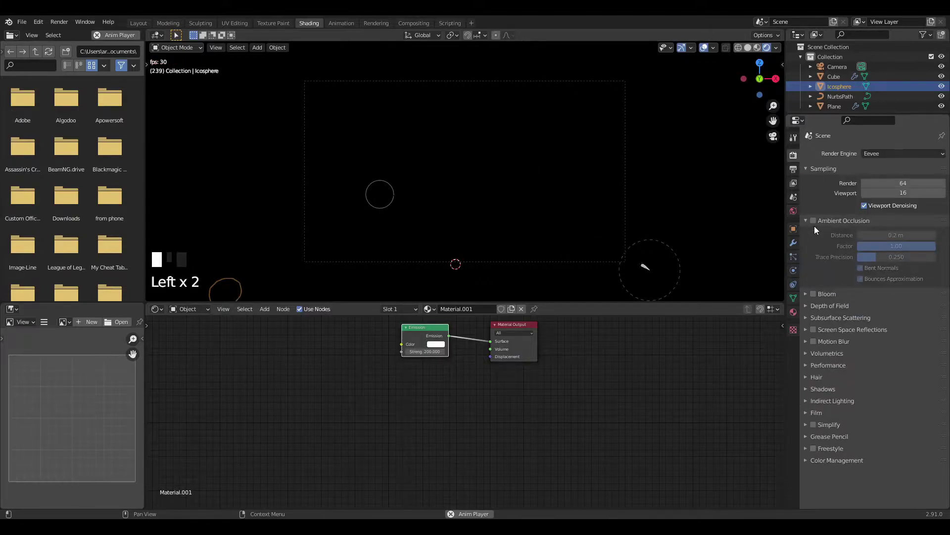
{"action": "left_click", "coordinate": [813, 221]}
{"action": "left_click", "coordinate": [813, 294]}
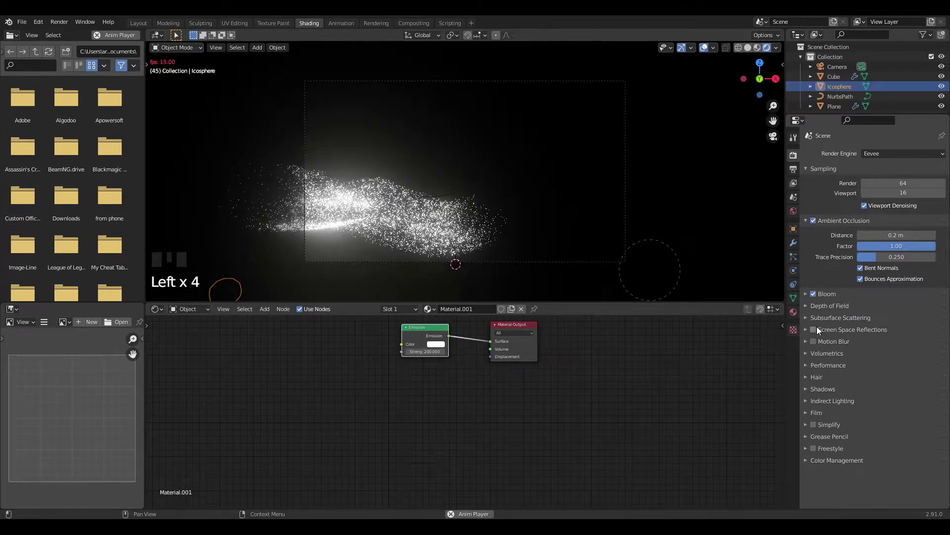
{"action": "left_click", "coordinate": [813, 329]}
{"action": "left_click", "coordinate": [804, 221]}
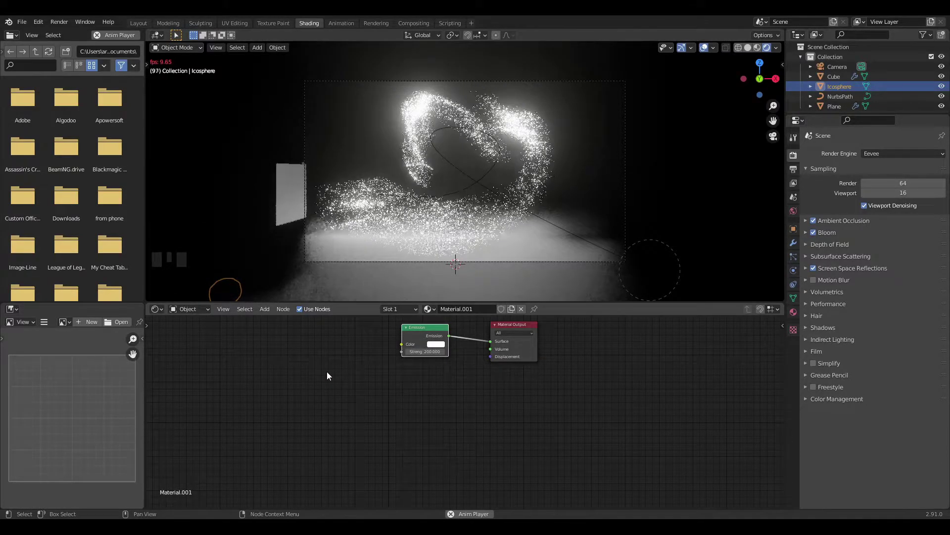
{"action": "middle_click_drag", "start_coordinate": [326, 371], "coordinate": [376, 398]}
{"action": "key", "text": "shift+a"}
Insert a ColorRamp driving the Emission colour and cut the link into Strength
{"action": "left_click", "coordinate": [373, 394]}
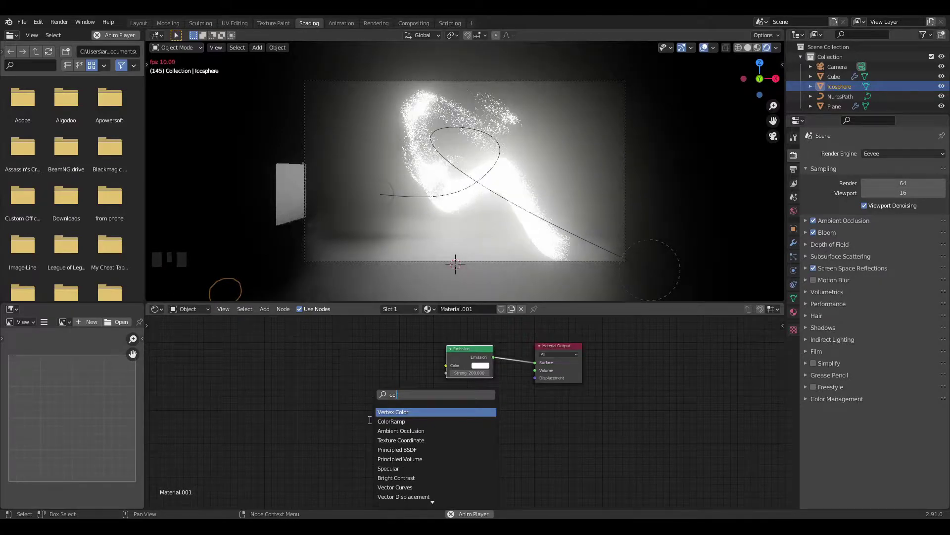
{"action": "type", "text": "col"}
{"action": "left_click", "coordinate": [386, 421]}
{"action": "left_click", "coordinate": [536, 370]}
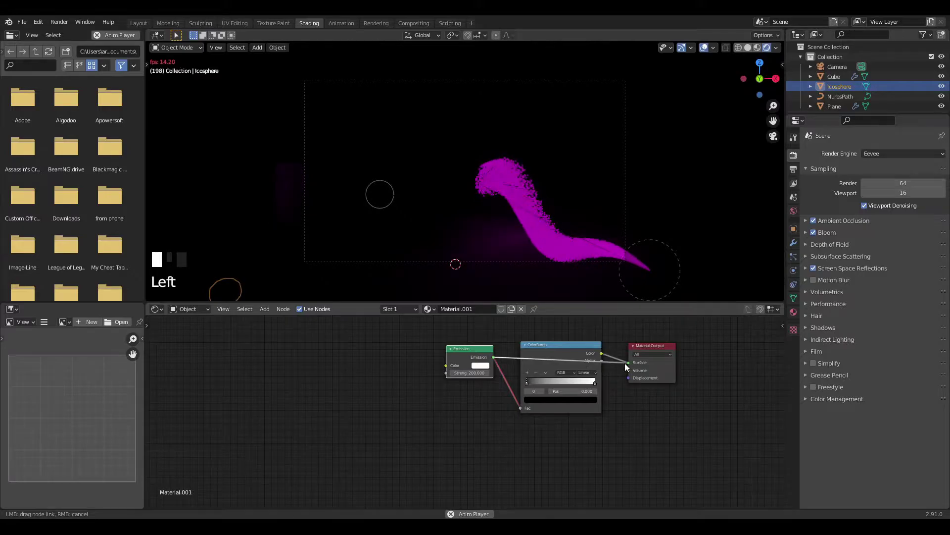
{"action": "left_click_drag", "start_coordinate": [624, 363], "coordinate": [447, 372]}
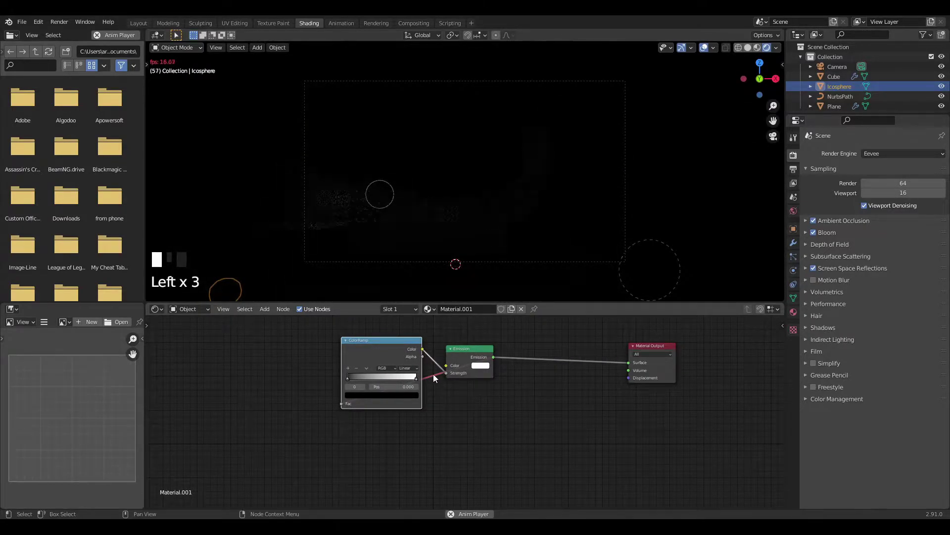
{"action": "right_click_drag", "start_coordinate": [434, 378], "coordinate": [435, 389], "text": "shift"}
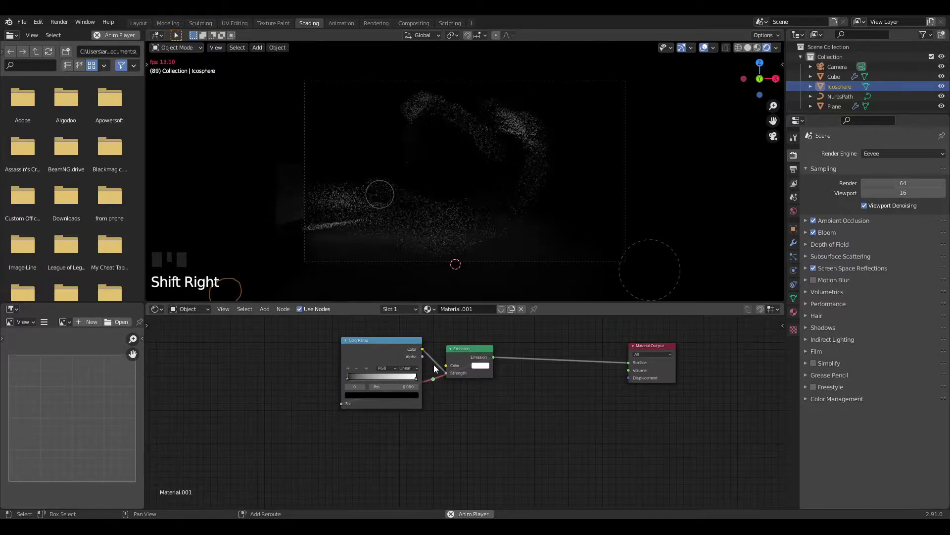
{"action": "right_click_drag", "start_coordinate": [427, 372], "coordinate": [437, 387], "text": "ctrl"}
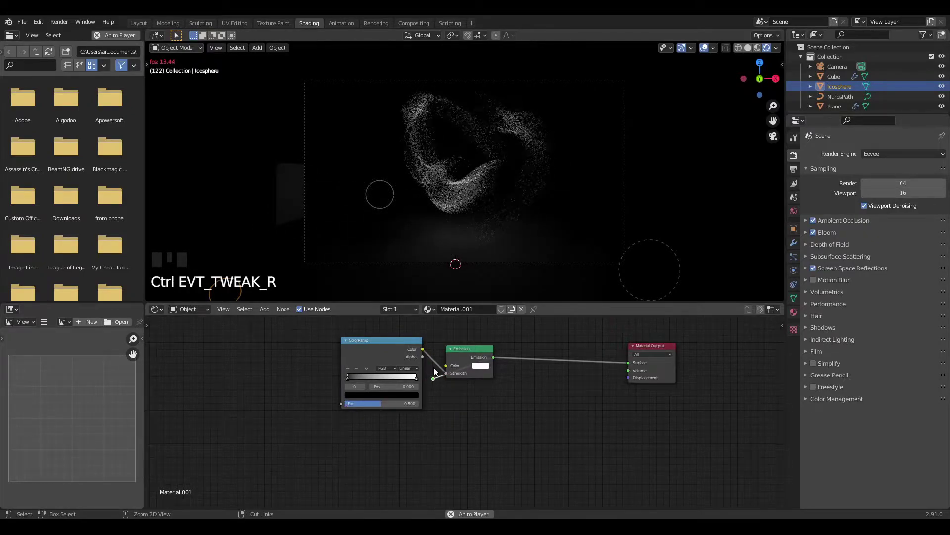
Add a Gradient Texture node to the material
{"action": "key", "text": "shift+a"}
{"action": "left_click", "coordinate": [299, 341]}
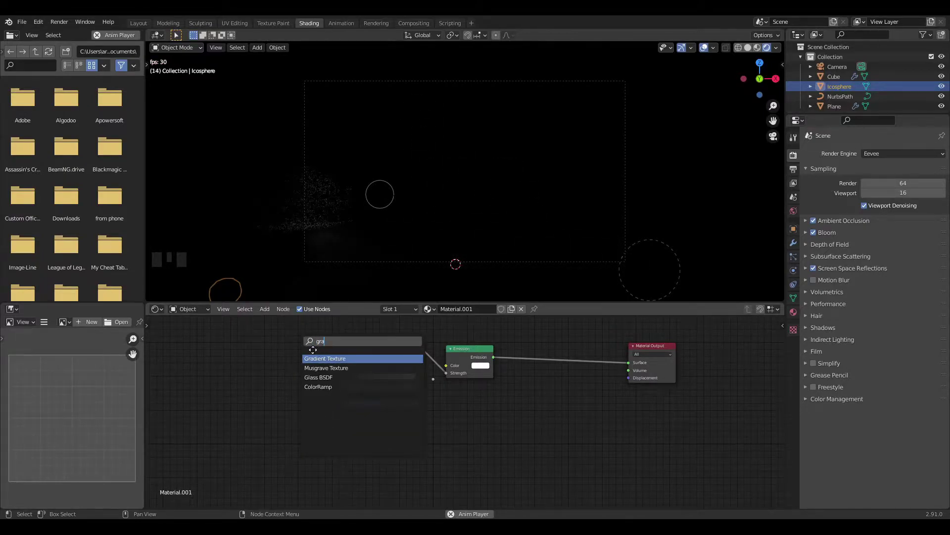
{"action": "type", "text": "gra"}
{"action": "key", "text": "Return"}
{"action": "left_click", "coordinate": [268, 366]}
Link Gradient Texture to ColorRamp Fac, add Mapping via Ctrl+T, and connect Camera coordinates
{"action": "left_click_drag", "start_coordinate": [290, 364], "coordinate": [341, 403]}
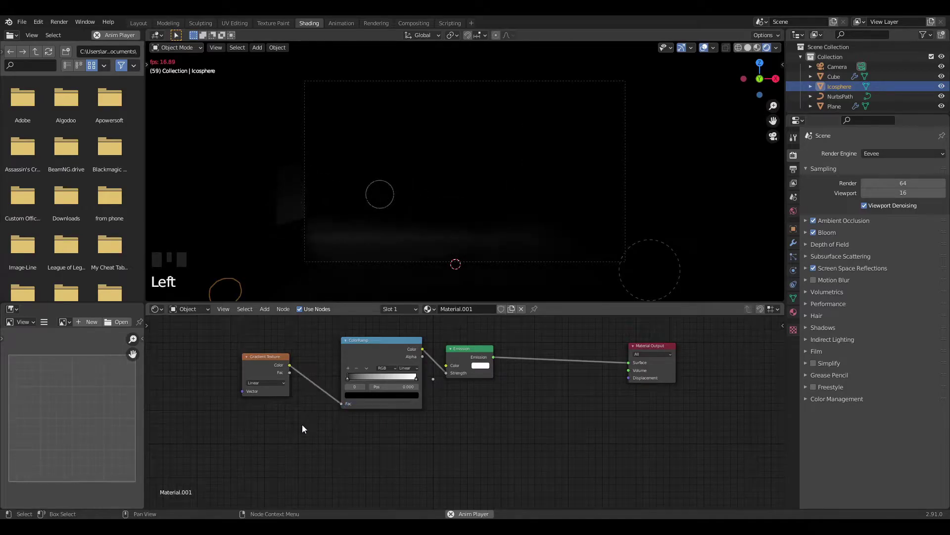
{"action": "middle_click_drag", "start_coordinate": [303, 428], "coordinate": [412, 423]}
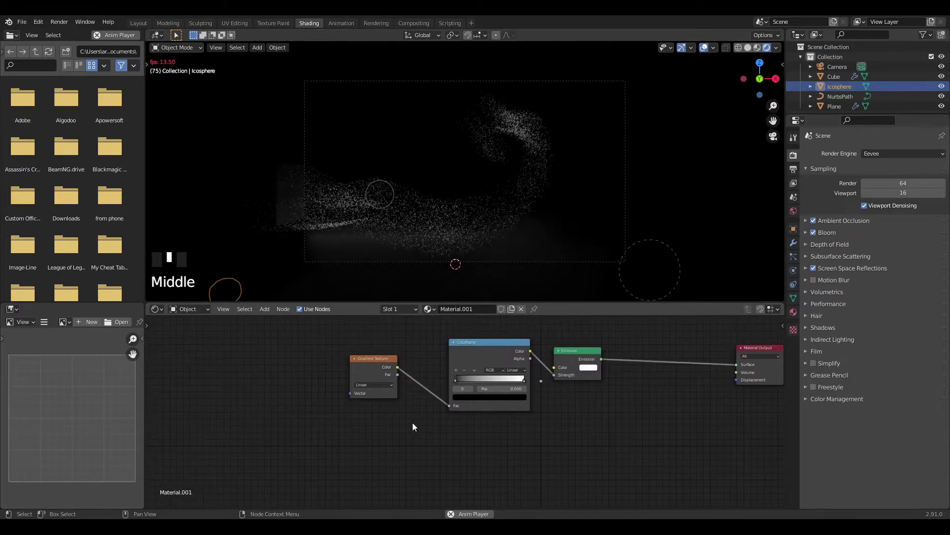
{"action": "left_click", "coordinate": [364, 364]}
{"action": "key", "text": "ctrl+t"}
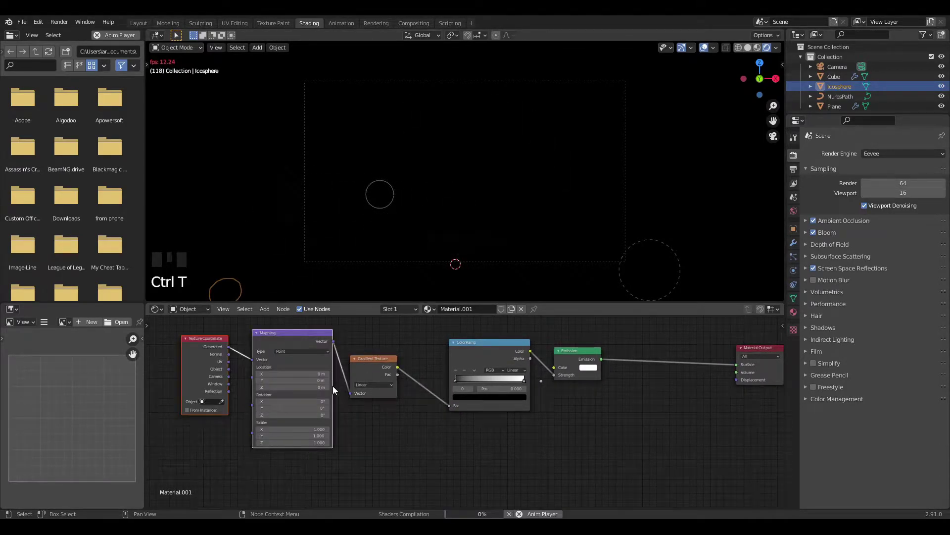
{"action": "middle_click_drag", "start_coordinate": [403, 415], "coordinate": [550, 402]}
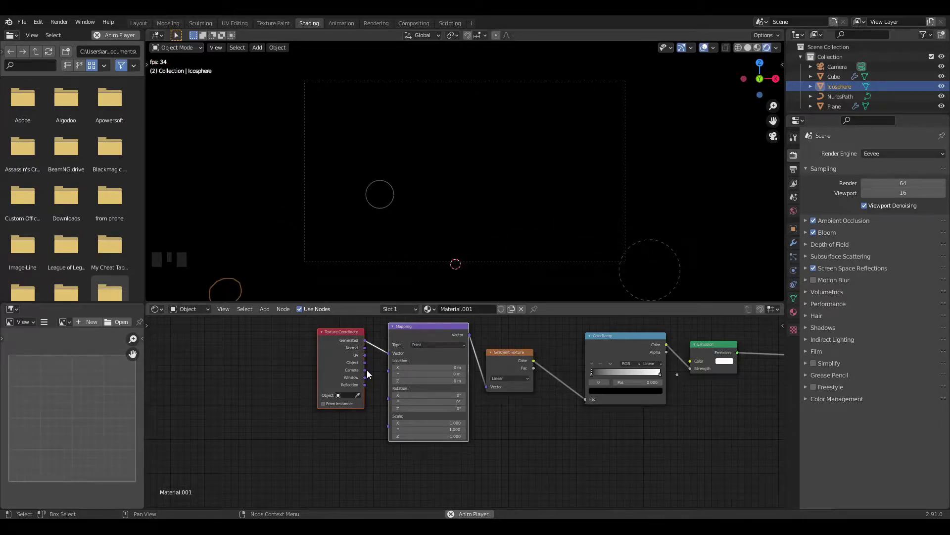
{"action": "left_click_drag", "start_coordinate": [365, 370], "coordinate": [388, 353]}
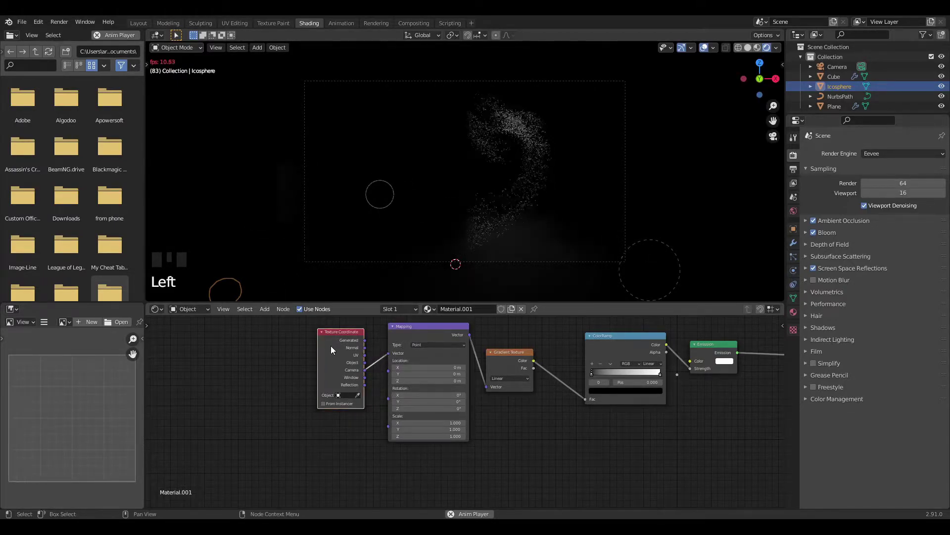
{"action": "left_click_drag", "start_coordinate": [330, 350], "coordinate": [298, 350]}
{"action": "middle_click_drag", "start_coordinate": [541, 402], "coordinate": [488, 404]}
Set the ColorRamp's left stop to red and its right stop to blue
{"action": "left_click", "coordinate": [542, 382]}
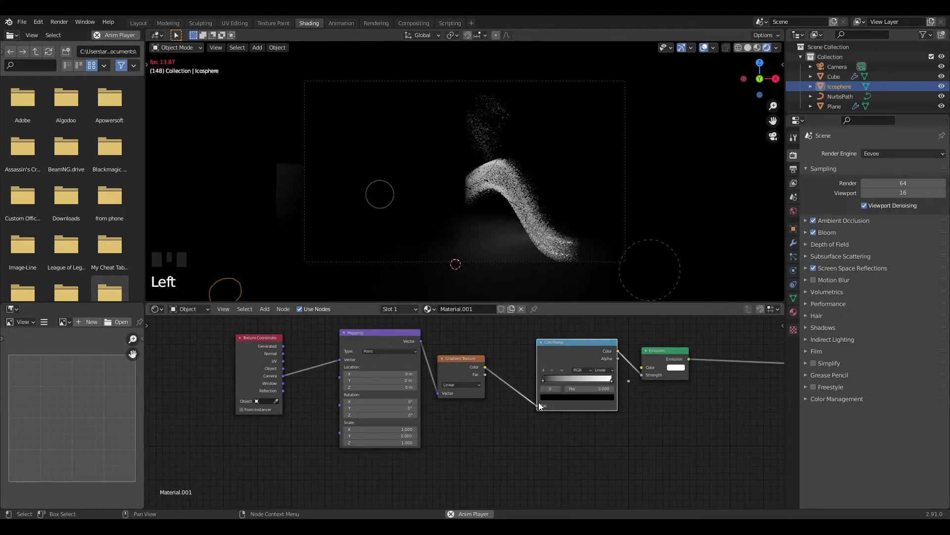
{"action": "left_click", "coordinate": [544, 397]}
{"action": "scroll", "coordinate": [567, 326], "scroll_direction": "up", "scroll_amount": 10}
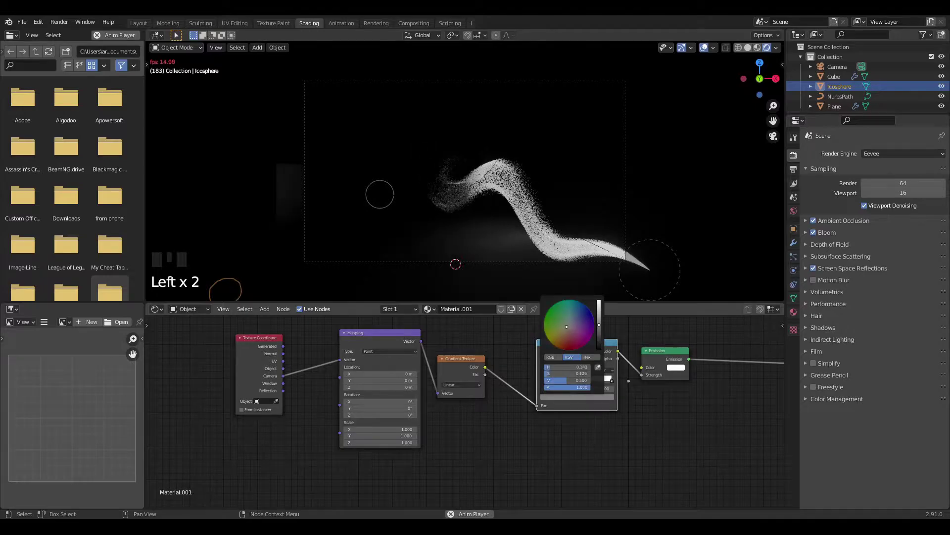
{"action": "left_click", "coordinate": [563, 349]}
{"action": "scroll", "coordinate": [563, 349], "scroll_direction": "up", "scroll_amount": 6}
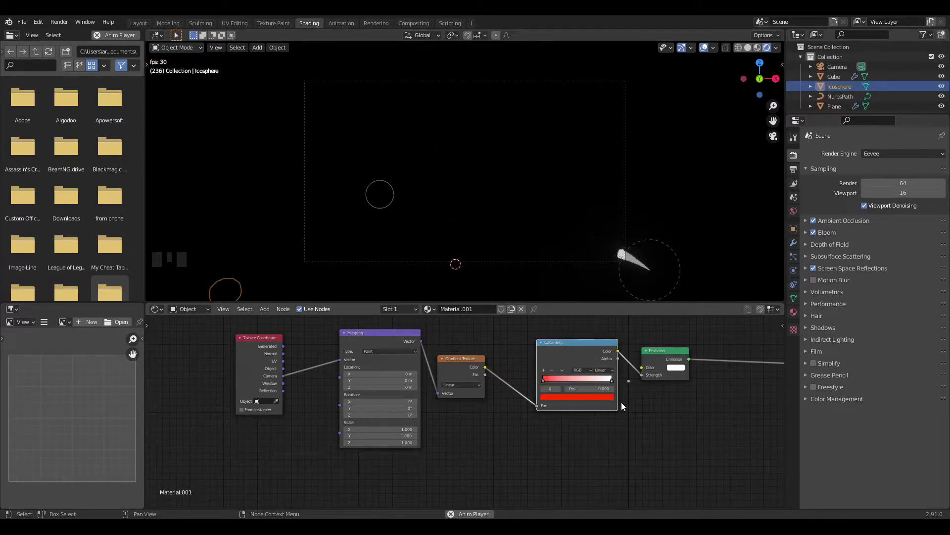
{"action": "left_click", "coordinate": [613, 379]}
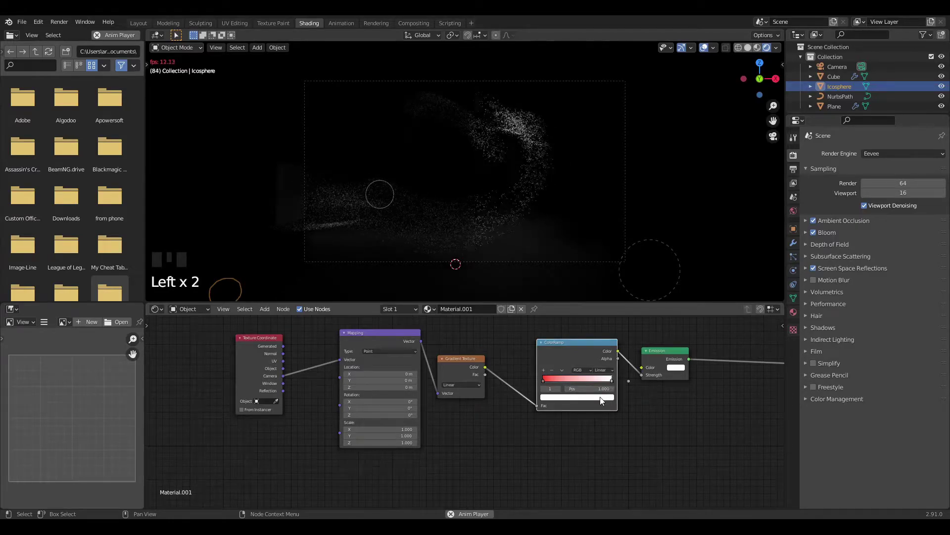
{"action": "left_click", "coordinate": [602, 398]}
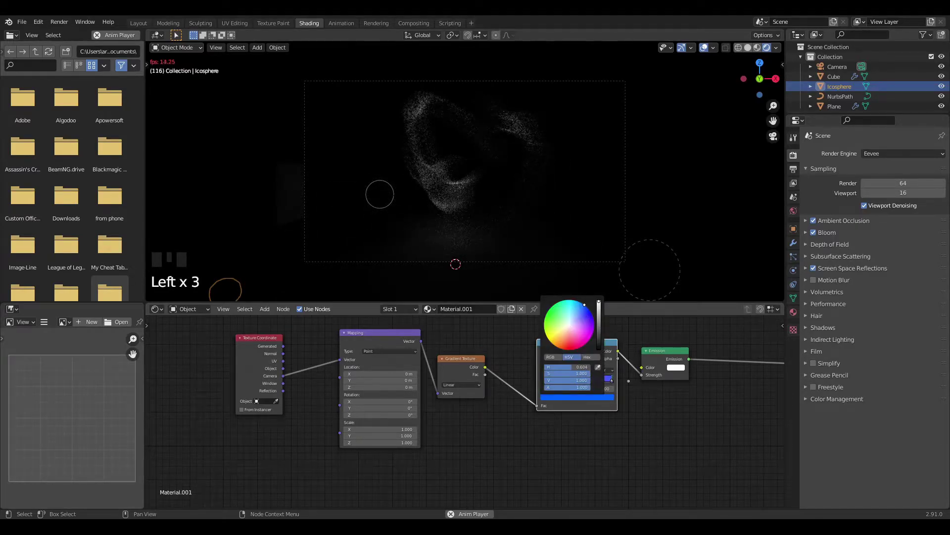
{"action": "left_click", "coordinate": [643, 373]}
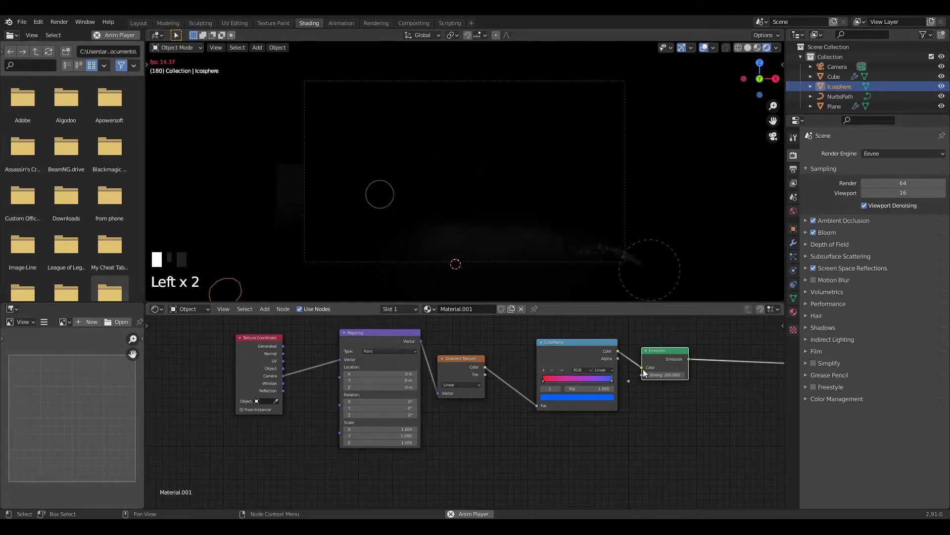
{"action": "left_click", "coordinate": [643, 370]}
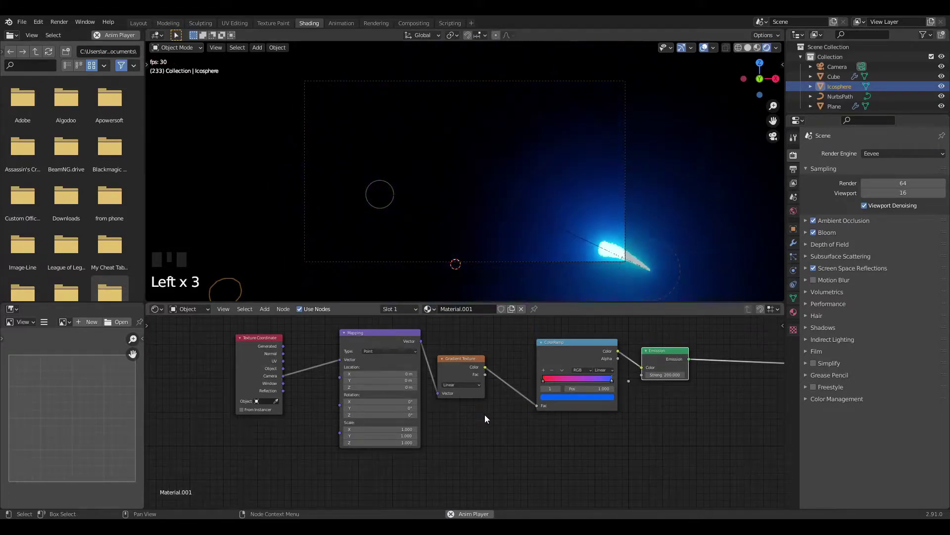
{"action": "middle_click_drag", "start_coordinate": [507, 418], "coordinate": [561, 418]}
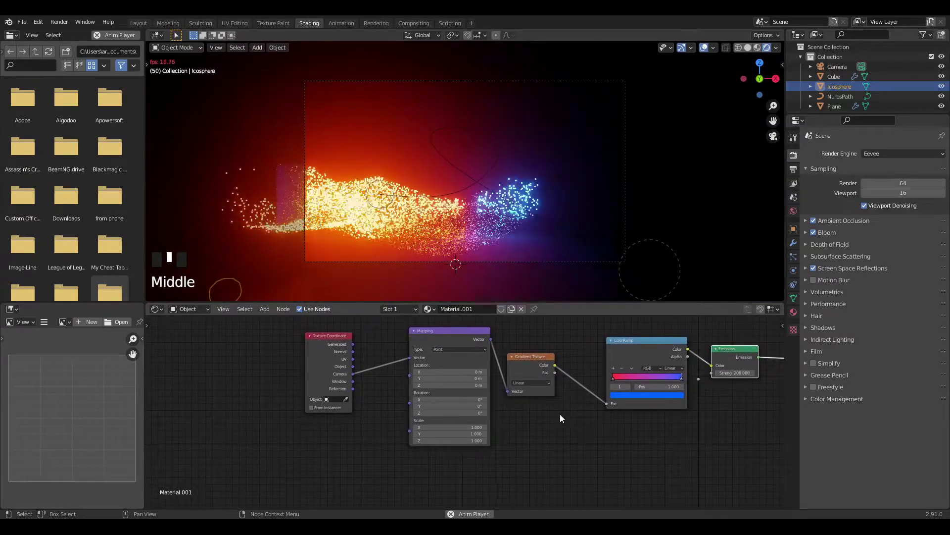
Insert a Noise Texture between the Texture Coordinate and Mapping nodes
{"action": "key", "text": "shift+a"}
{"action": "left_click", "coordinate": [376, 393]}
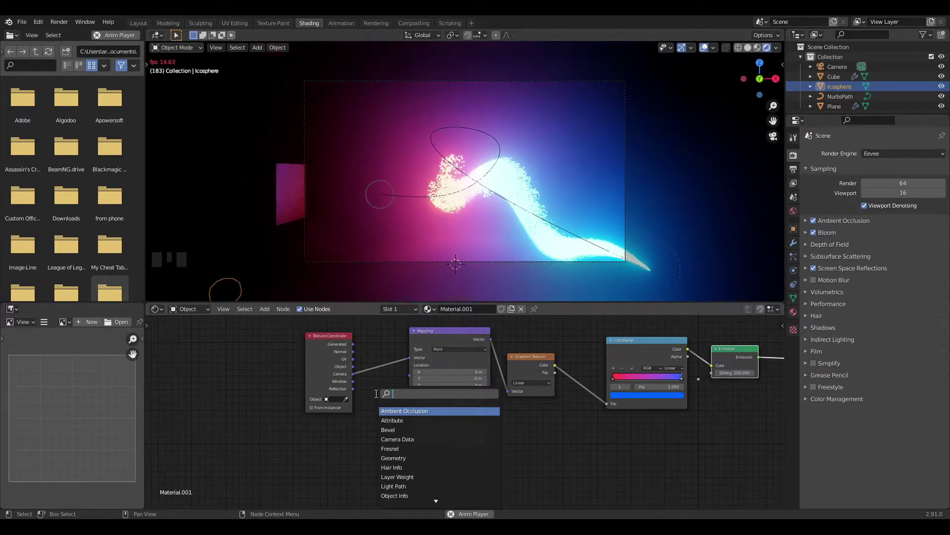
{"action": "type", "text": "nois"}
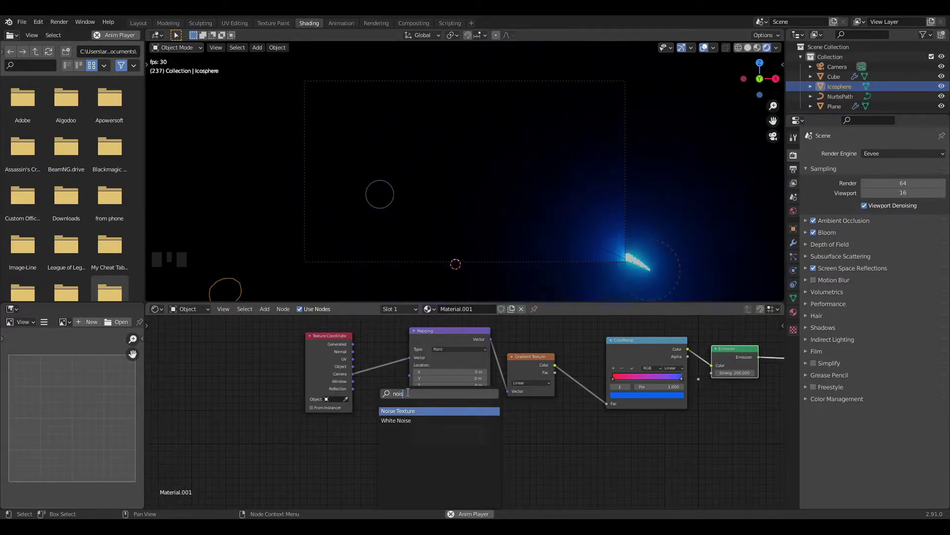
{"action": "key", "text": "Return"}
{"action": "left_click", "coordinate": [431, 400]}
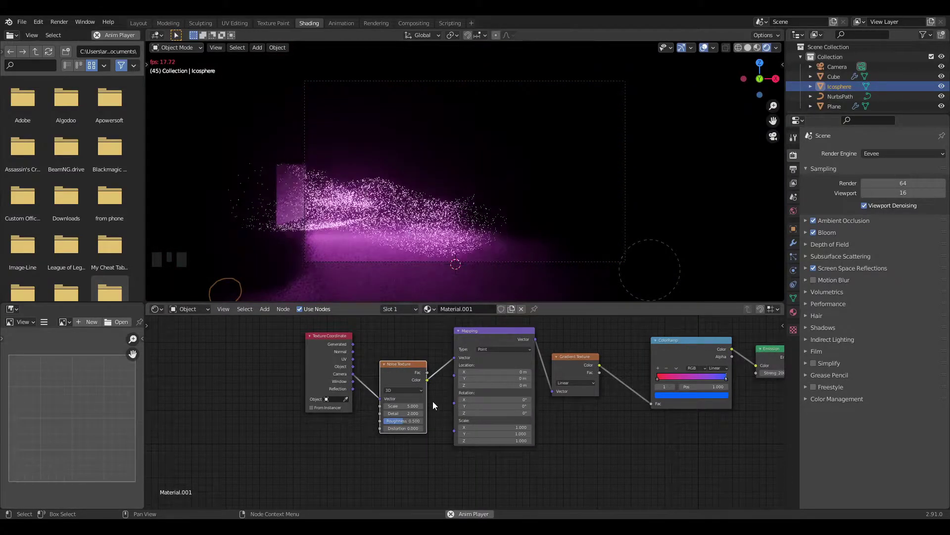
Drop a MixRGB node onto the link between Noise Texture and Mapping
{"action": "key", "text": "shift+a"}
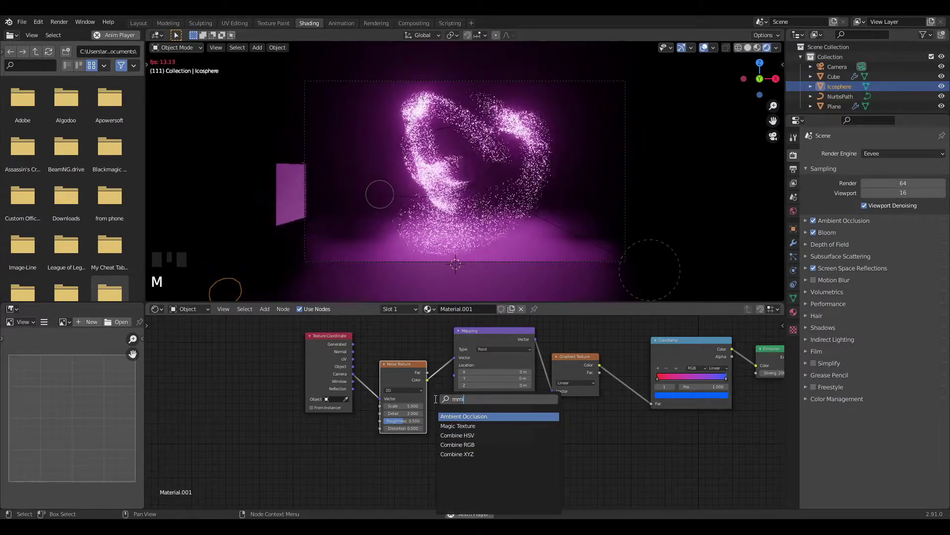
{"action": "type", "text": "mmix"}
{"action": "key", "text": "BackSpace"}
{"action": "key", "text": "BackSpace"}
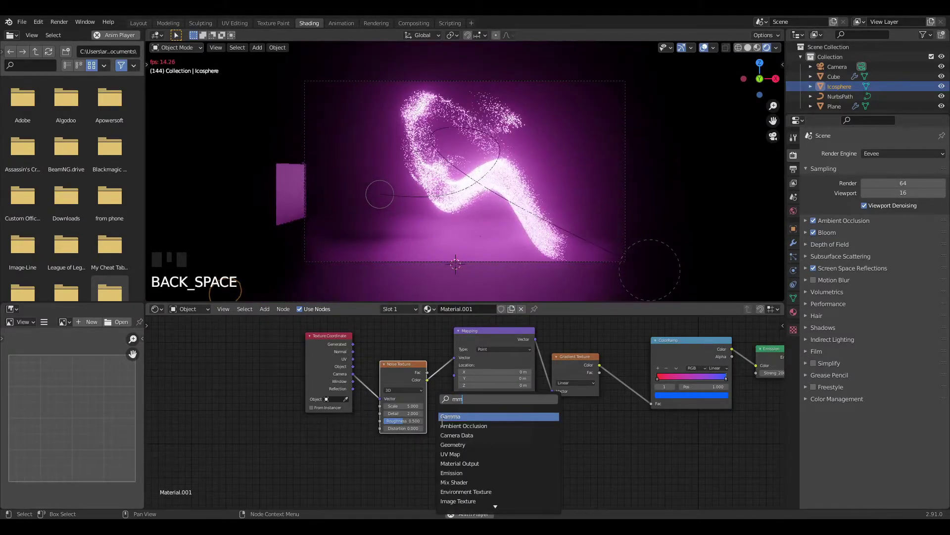
{"action": "key", "text": "BackSpace"}
{"action": "type", "text": "ix"}
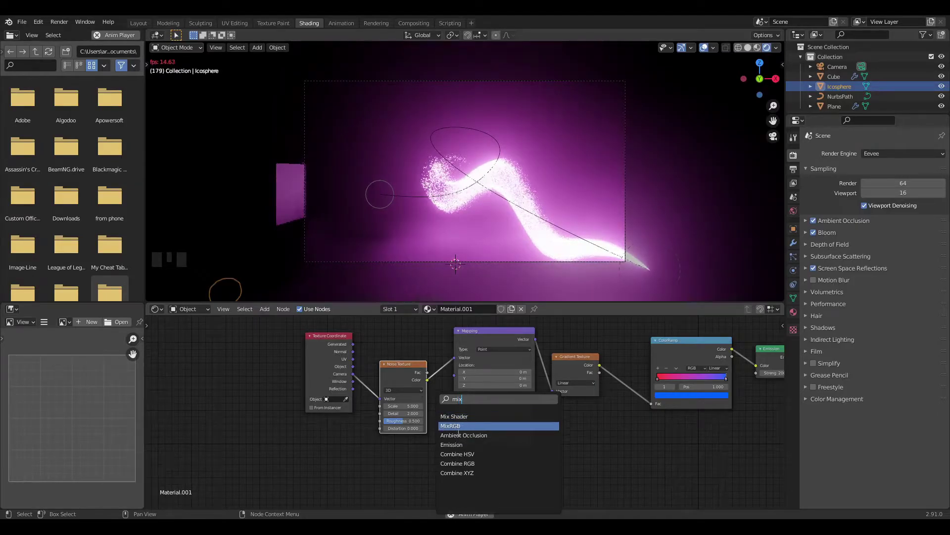
{"action": "left_click", "coordinate": [473, 425]}
{"action": "left_click", "coordinate": [492, 379]}
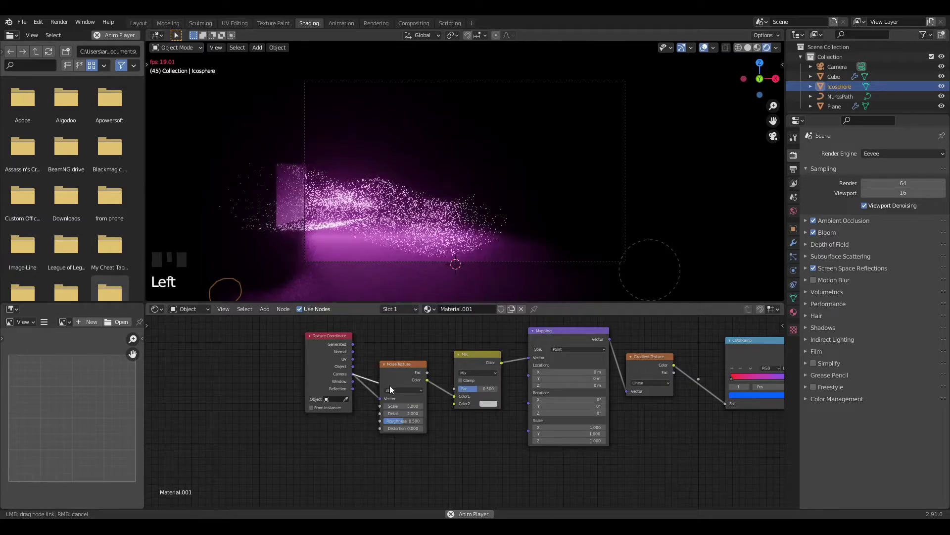
Mix Camera coordinates into the noise at factor 0.117, with noise Scale 5.6 and Detail 4.2, then select the backdrop plane
{"action": "left_click_drag", "start_coordinate": [390, 385], "coordinate": [455, 405]}
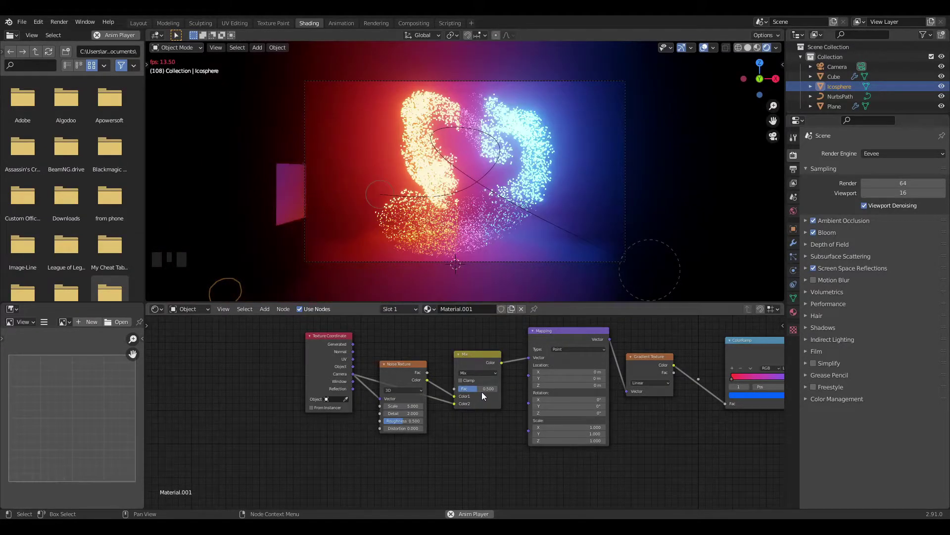
{"action": "mouse_move", "coordinate": [479, 388]}
{"action": "left_mouse_down"}
{"action": "mouse_move", "coordinate": [492, 388]}
{"action": "mouse_move", "coordinate": [465, 388]}
{"action": "left_mouse_up"}
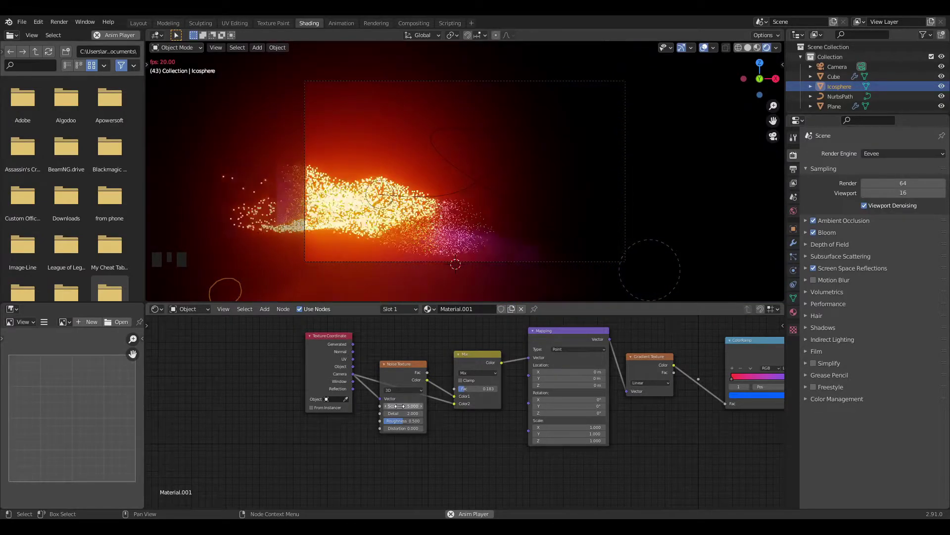
{"action": "left_click_drag", "start_coordinate": [404, 415], "coordinate": [423, 406]}
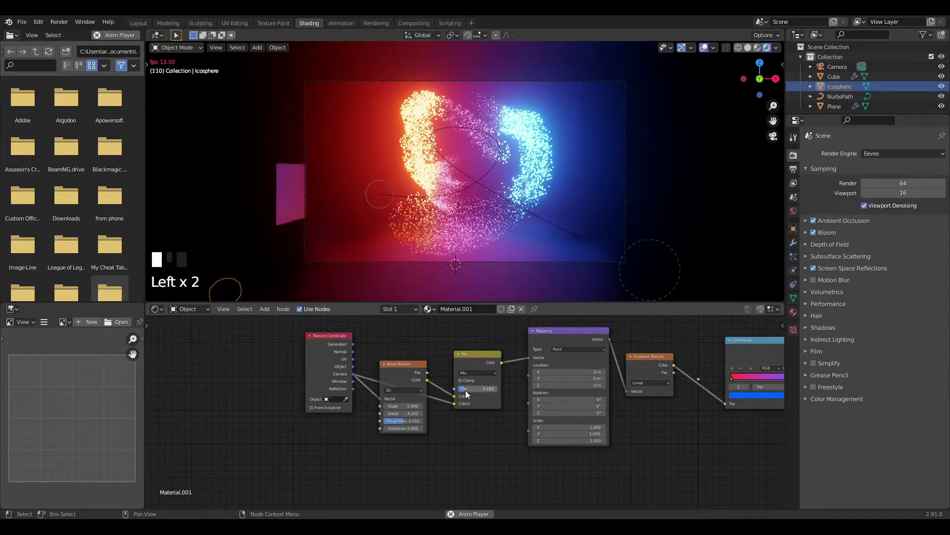
{"action": "left_click_drag", "start_coordinate": [477, 388], "coordinate": [465, 389]}
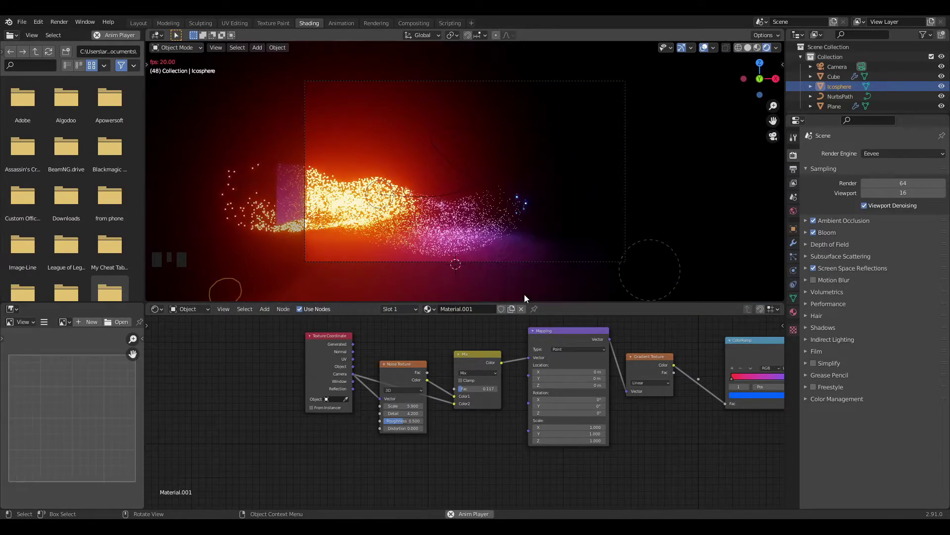
{"action": "left_click", "coordinate": [559, 298]}
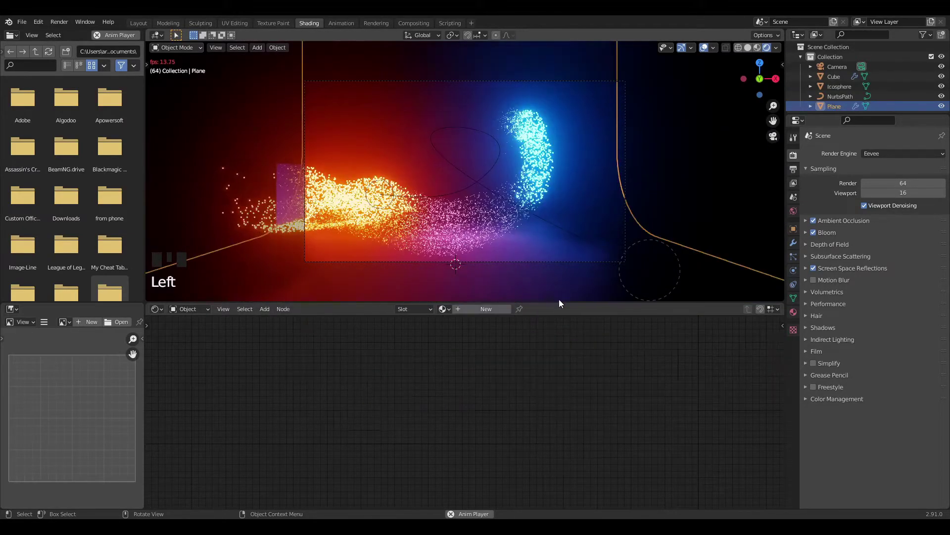
Give the backdrop plane a new Principled BSDF material with Roughness 0, and scale the plane up
{"action": "left_click", "coordinate": [497, 309]}
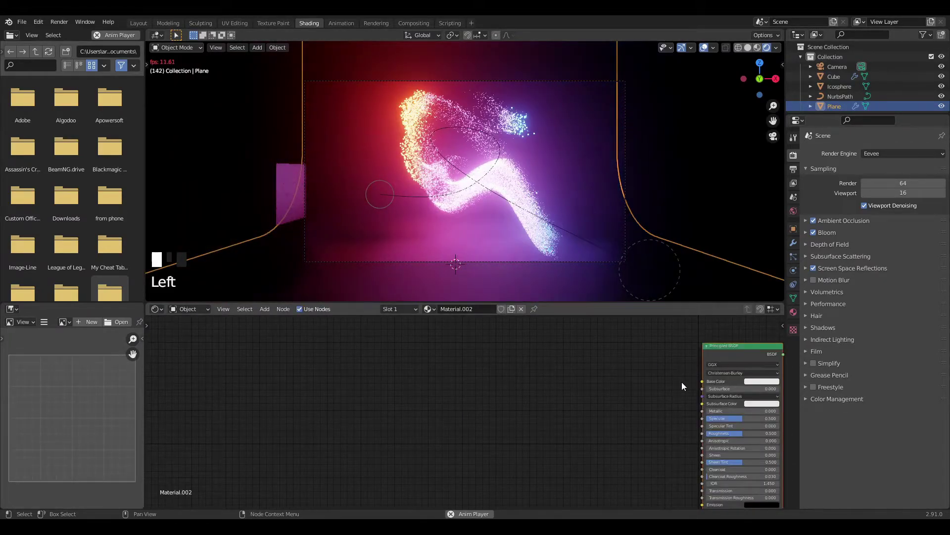
{"action": "middle_click_drag", "start_coordinate": [714, 423], "coordinate": [526, 378]}
{"action": "left_click_drag", "start_coordinate": [543, 387], "coordinate": [590, 369]}
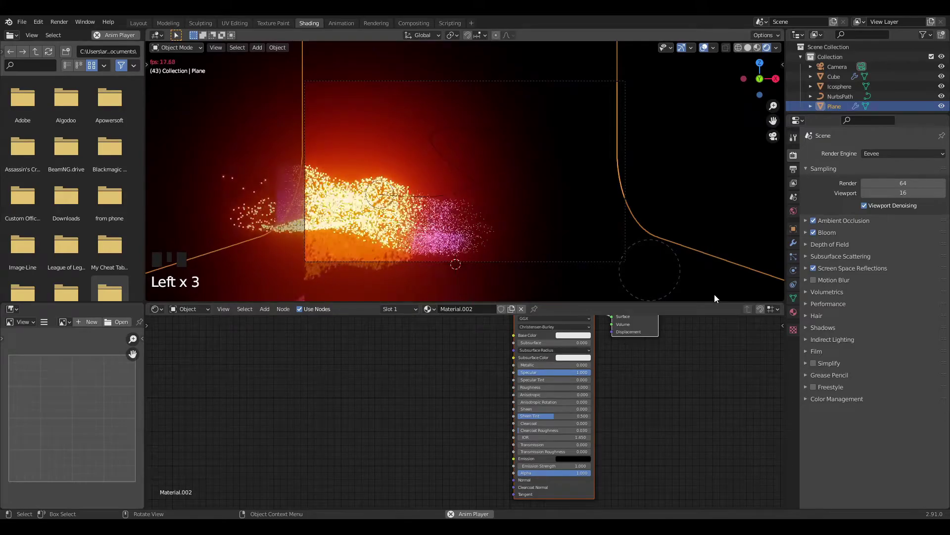
{"action": "key", "text": "s"}
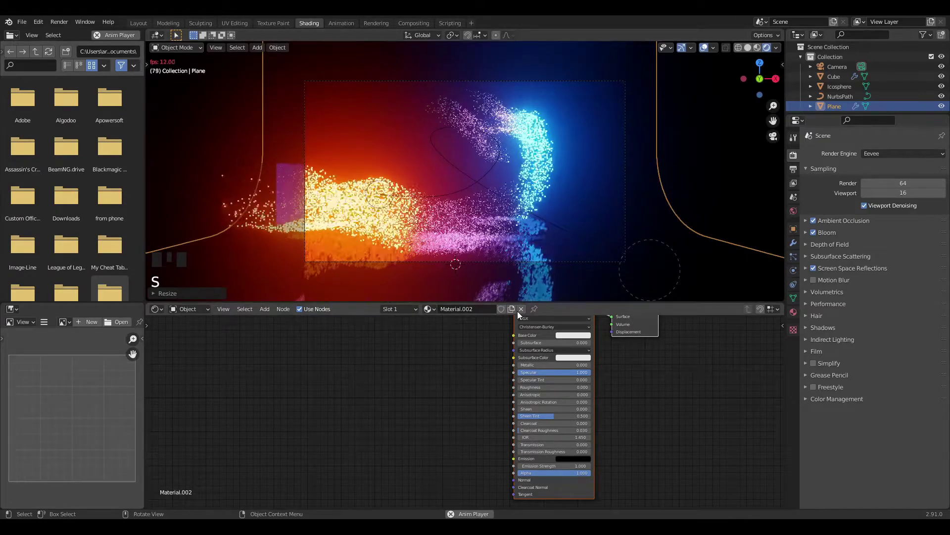
{"action": "left_click", "coordinate": [793, 169]}
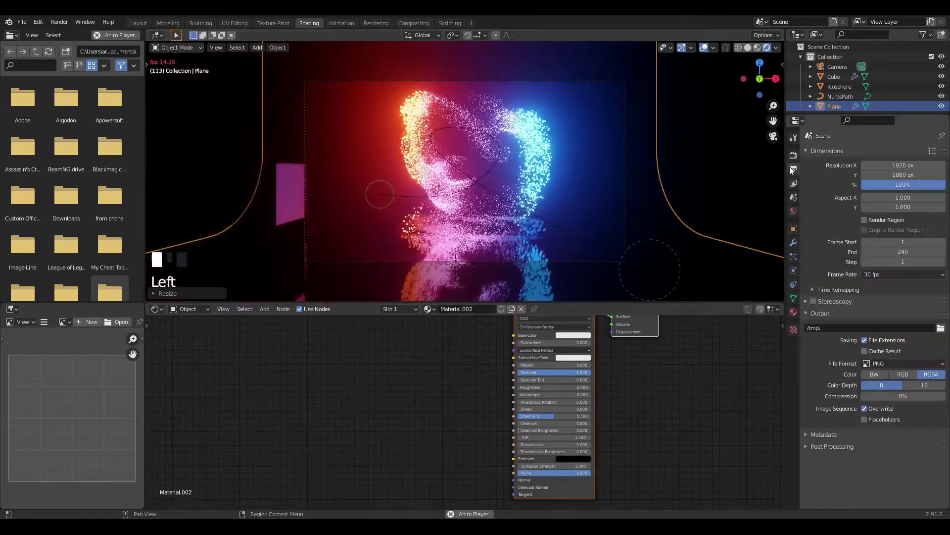
Set the render output path to 'i love my viewers'
{"action": "double_click", "coordinate": [889, 329]}
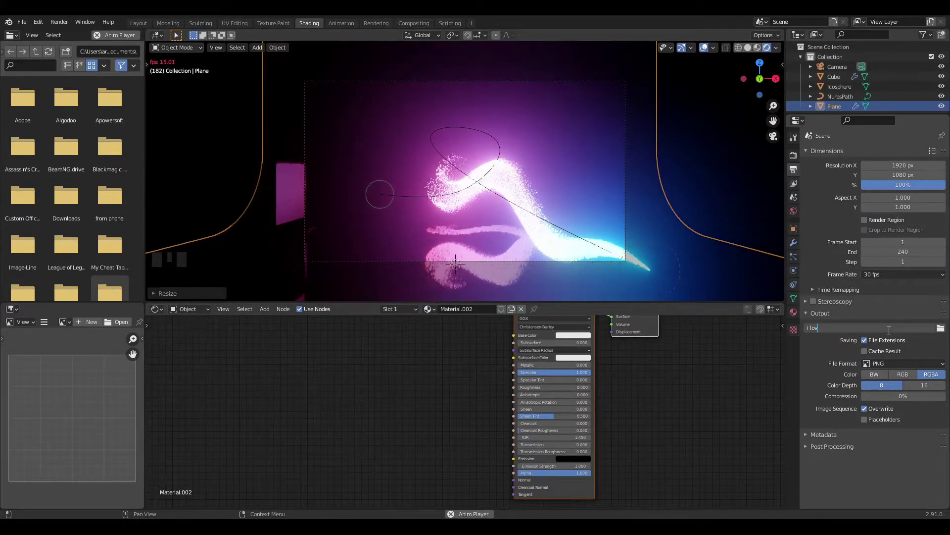
{"action": "type", "text": "i love my viewers"}
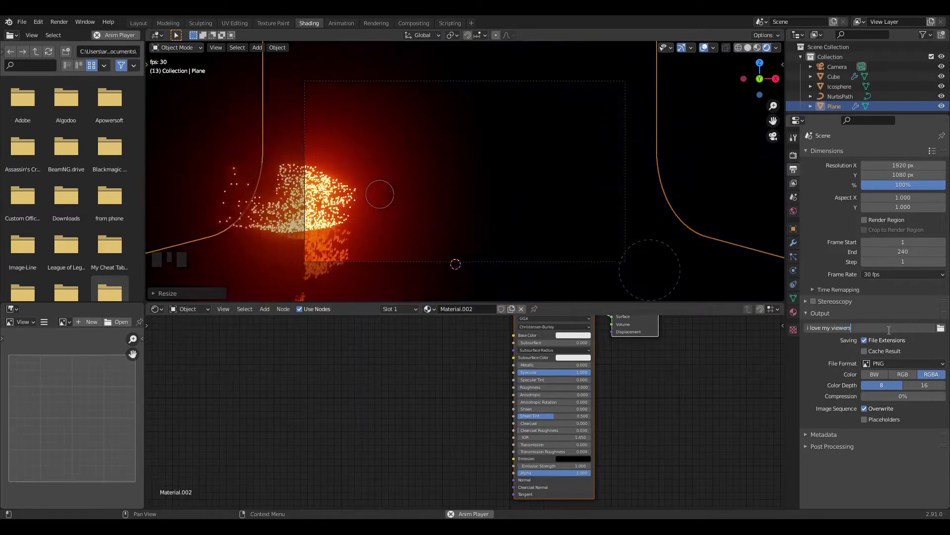
{"action": "key", "text": "Return"}
Output FFmpeg video in an MPEG-4 container at Perceptually lossless quality
{"action": "left_click", "coordinate": [904, 365]}
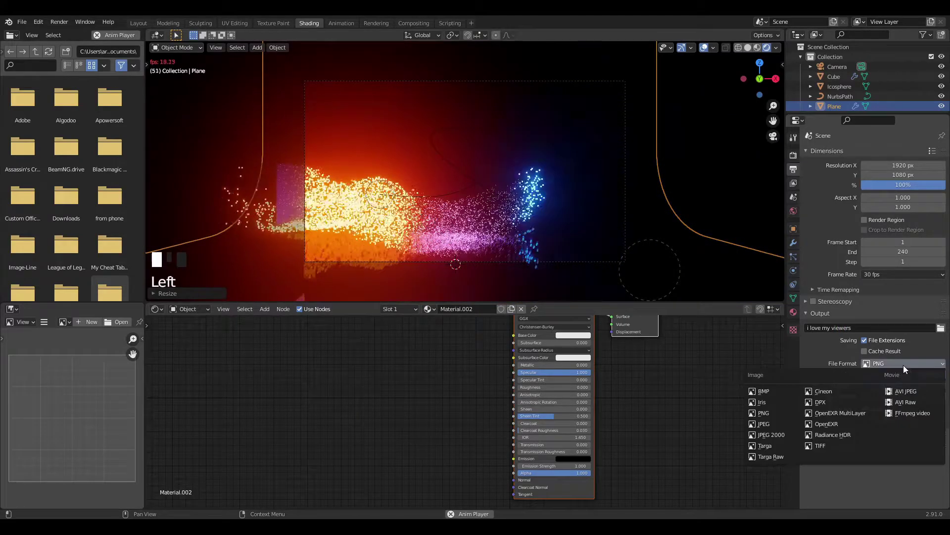
{"action": "left_click", "coordinate": [909, 413]}
{"action": "left_click", "coordinate": [849, 394]}
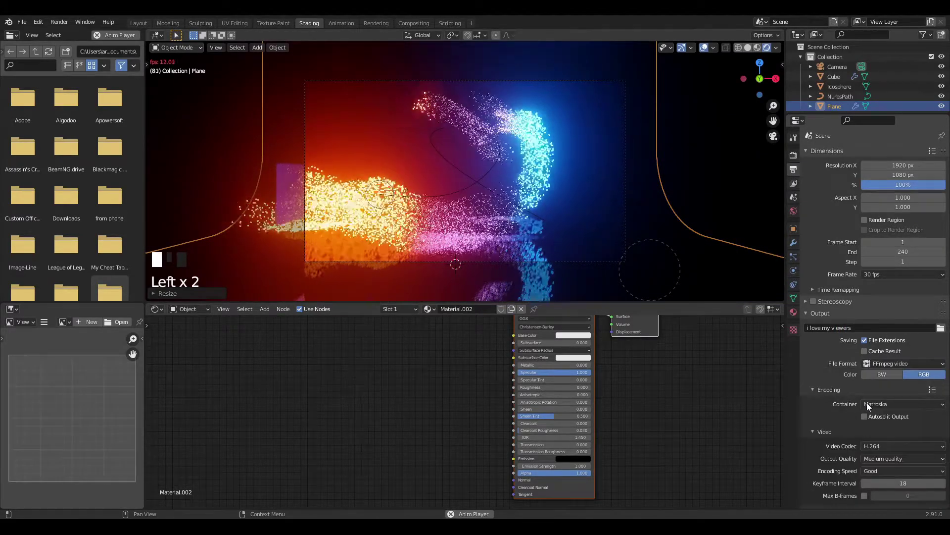
{"action": "left_click", "coordinate": [866, 402]}
{"action": "left_click", "coordinate": [883, 392]}
{"action": "left_click", "coordinate": [887, 459]}
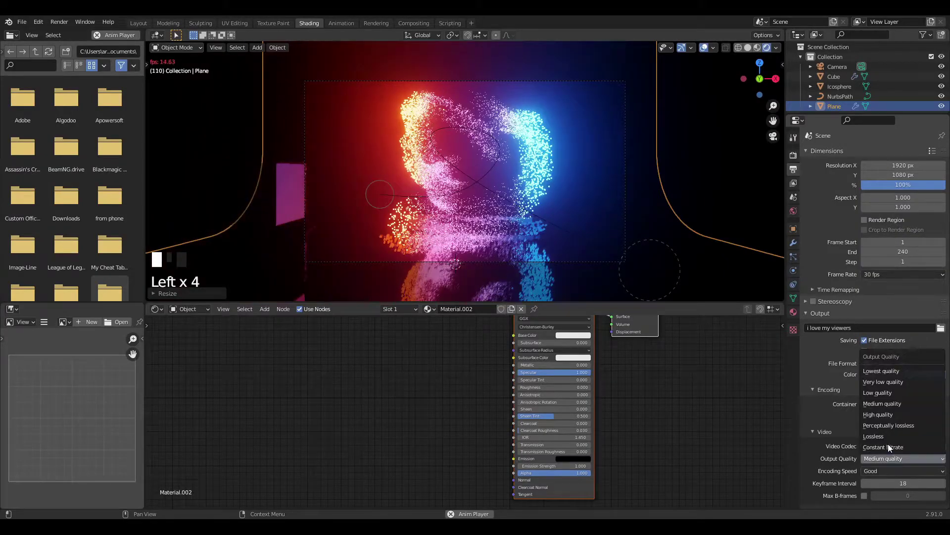
{"action": "left_click", "coordinate": [894, 426]}
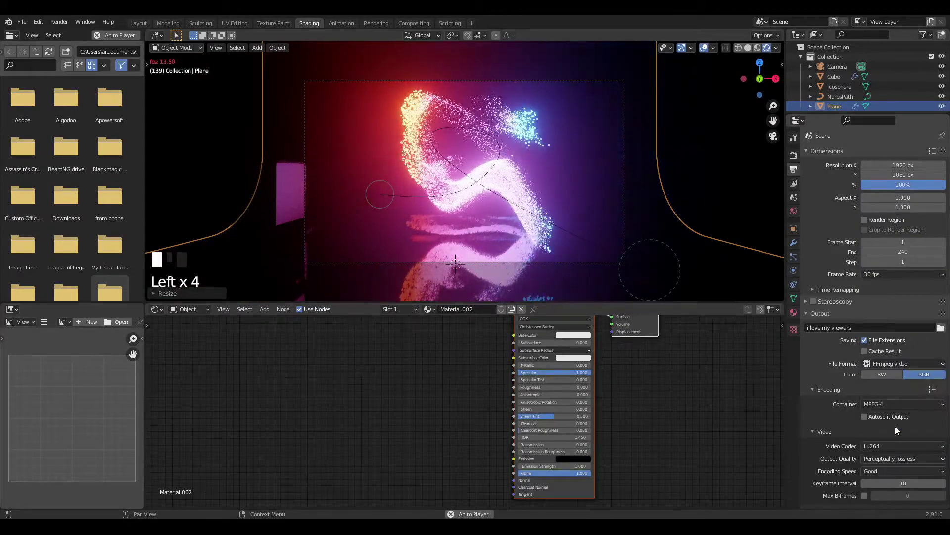